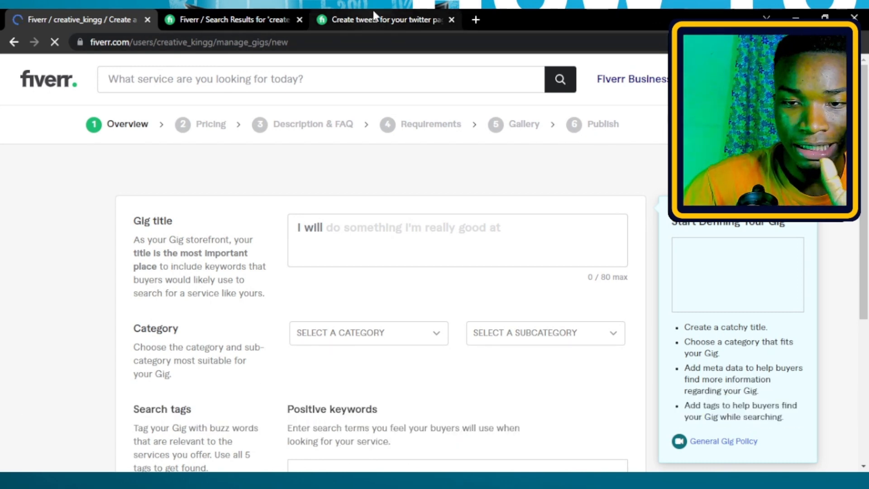
Examine the example tweet-writing gig and browse the competing gigs in the "create tweets" search results
click(373, 14)
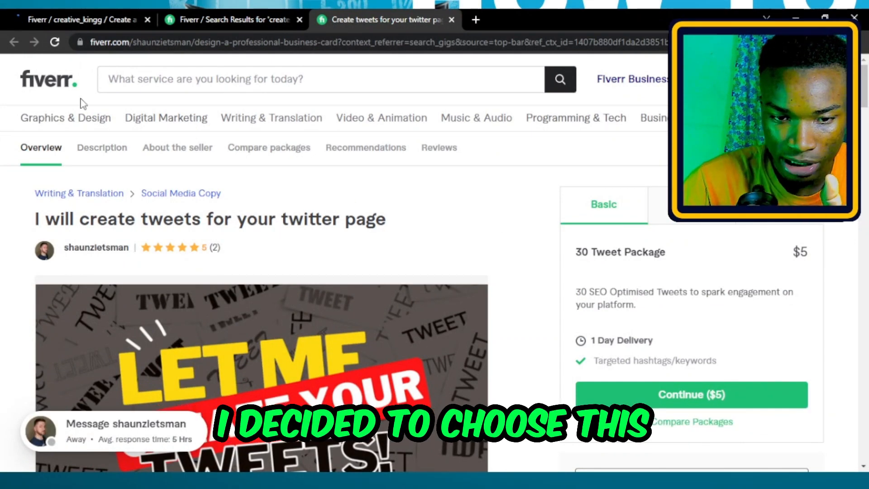
click(234, 18)
scroll(228, 119, up, 4)
click(174, 73)
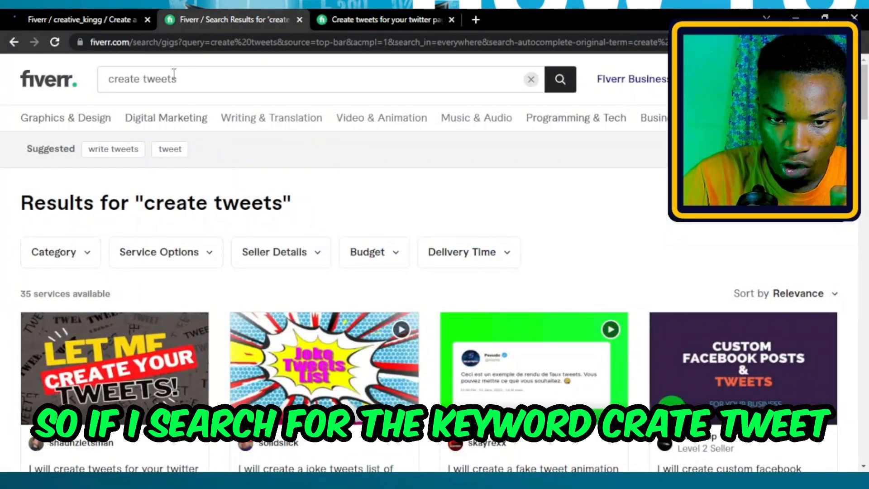
scroll(563, 234, down, 10)
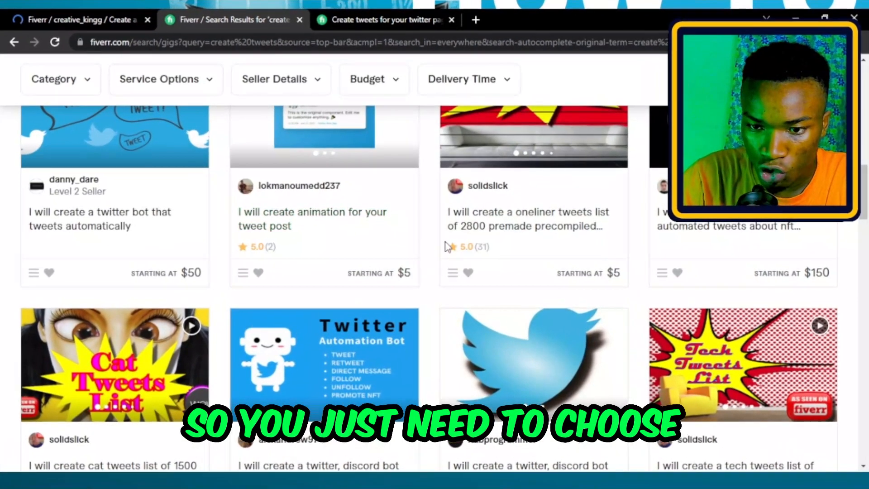
scroll(604, 227, up, 10)
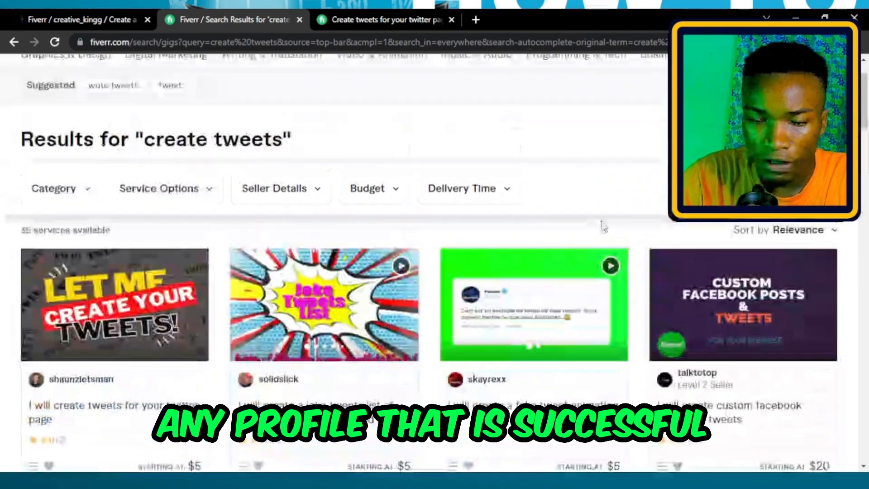
scroll(588, 249, up, 2)
scroll(581, 261, down, 6)
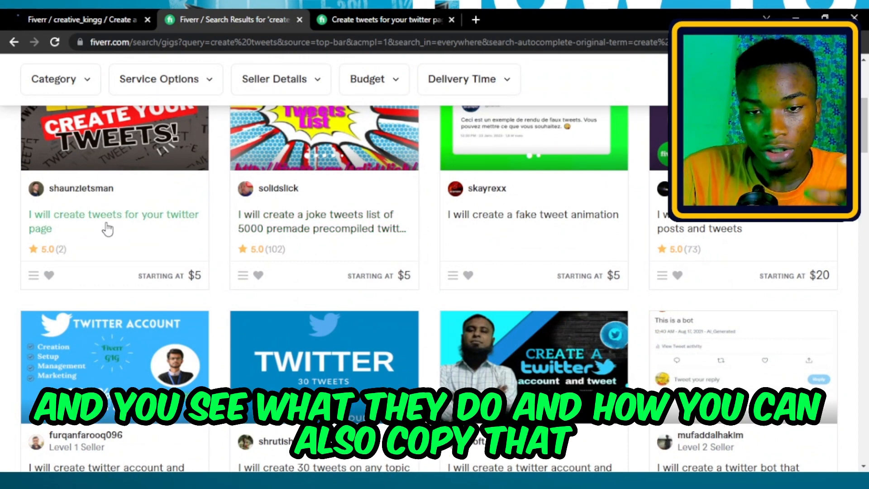
Copy "create tweets for your twitter page" from the example gig's title into the new gig's title
click(390, 18)
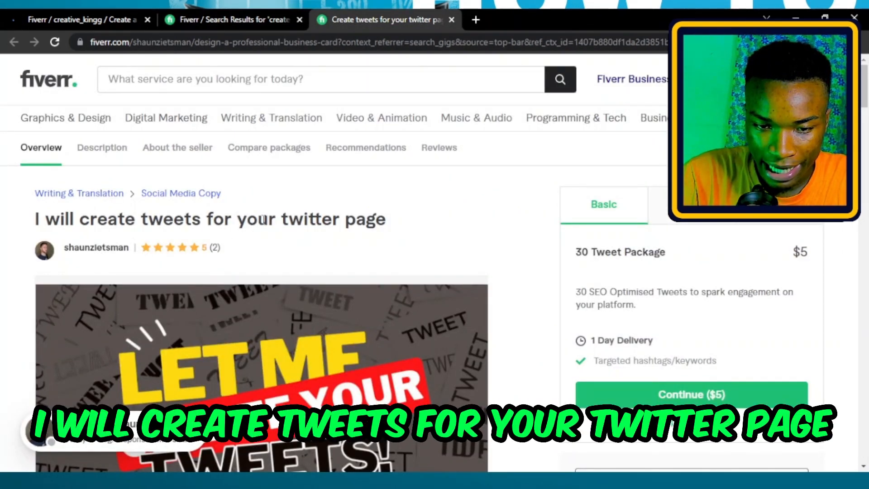
drag(392, 225, 78, 220)
key(ctrl+c)
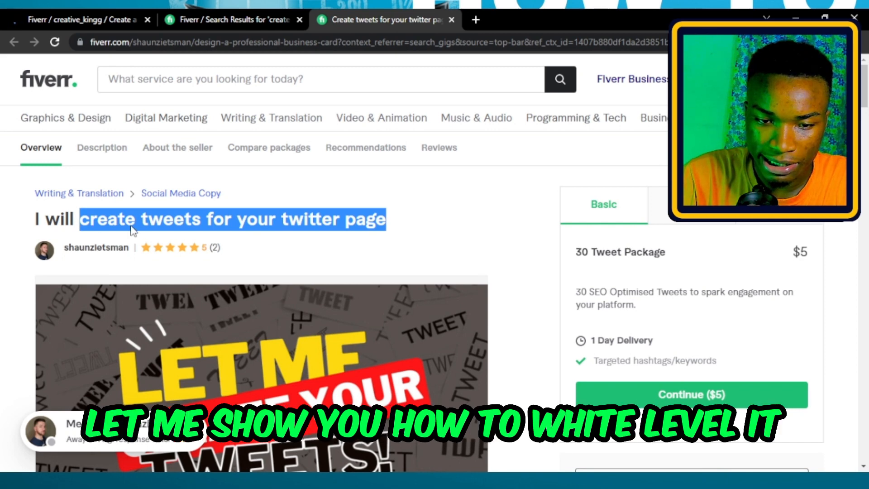
click(131, 19)
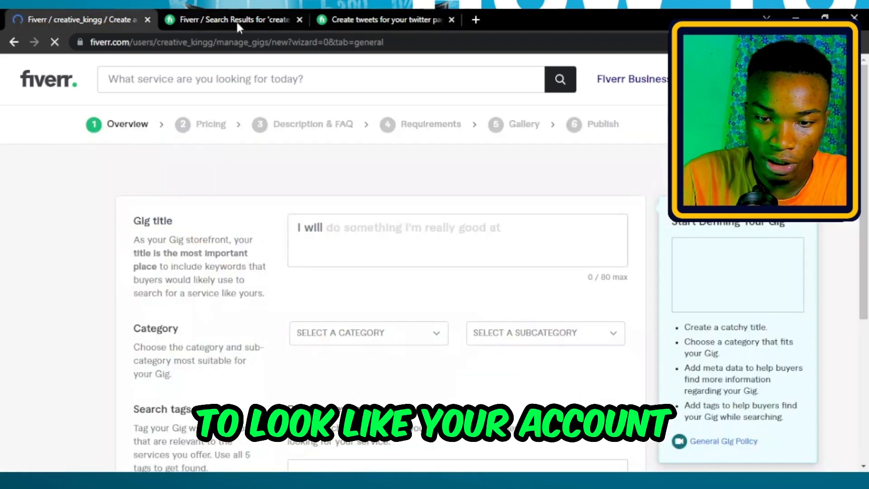
click(382, 224)
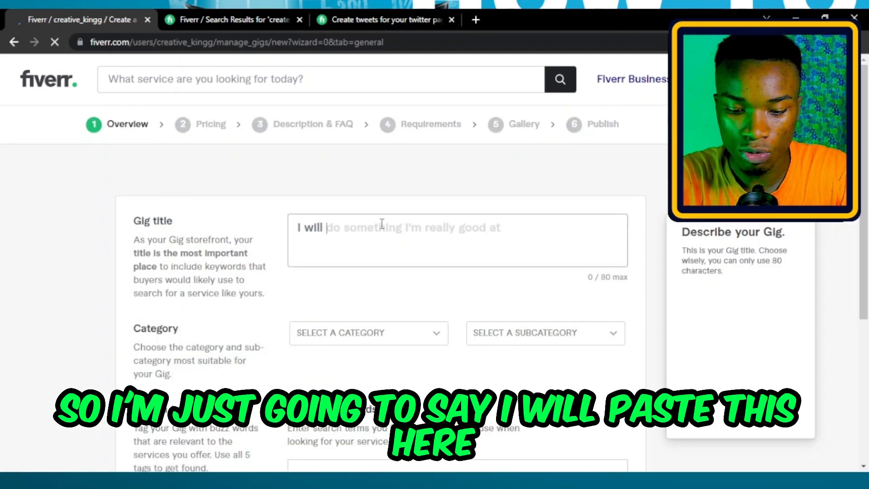
key(ctrl+v)
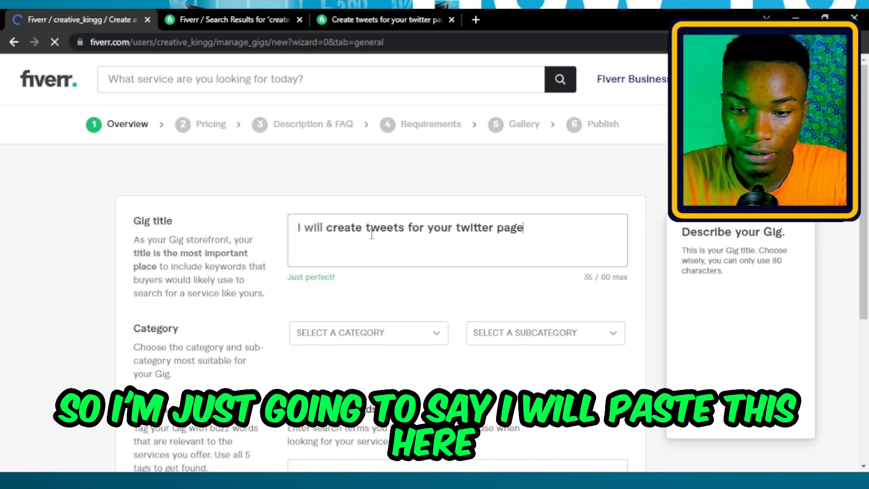
Reword the gig title to "write tweets for your twitter page that represents your brand"
double_click(357, 228)
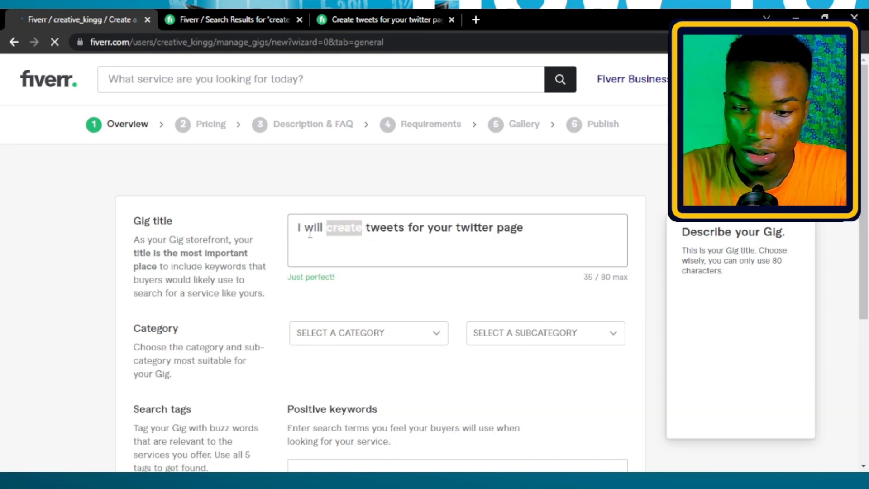
text(write)
key(End)
text(that represents your brand)
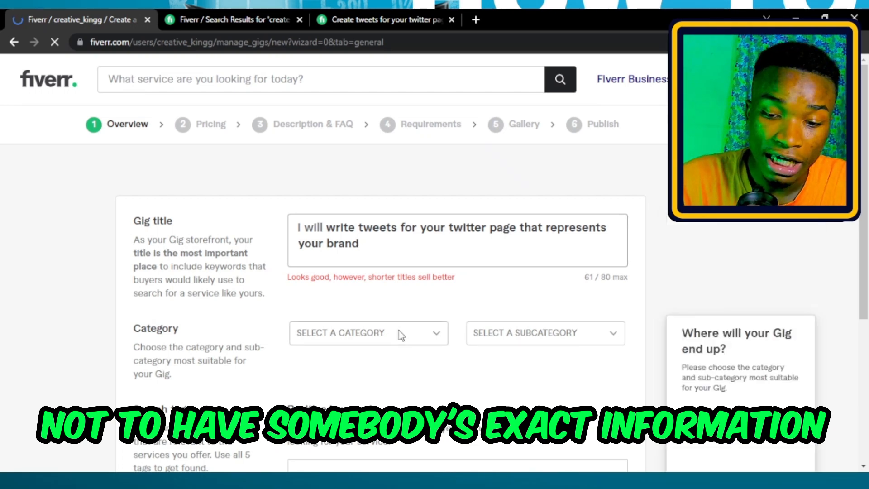
Set the gig's category to Writing & Translation and its subcategory to Social Media Copy
scroll(400, 337, down, 3)
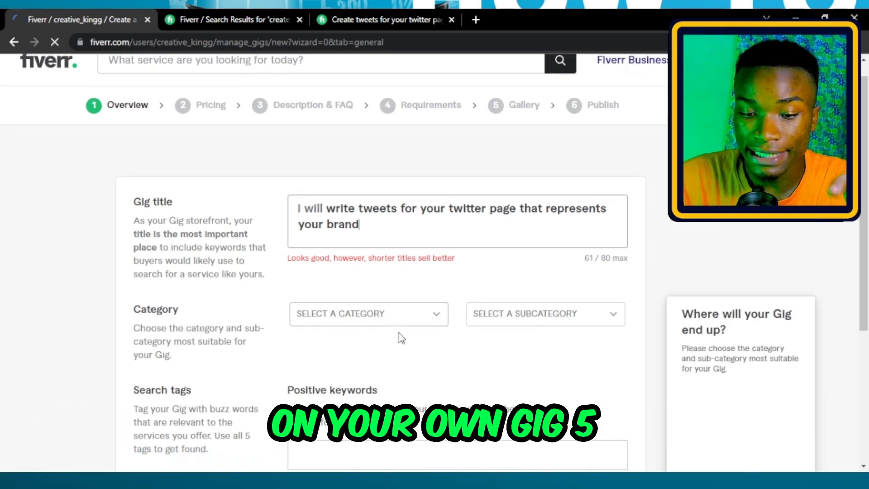
click(419, 211)
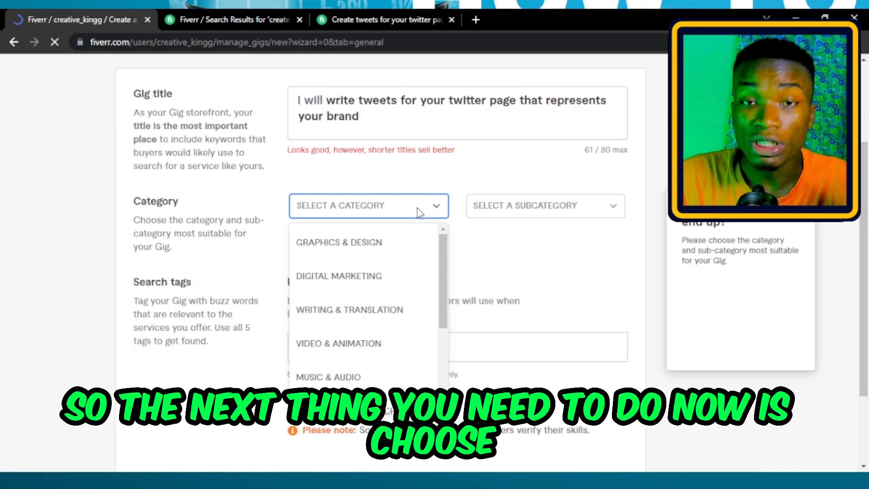
click(356, 311)
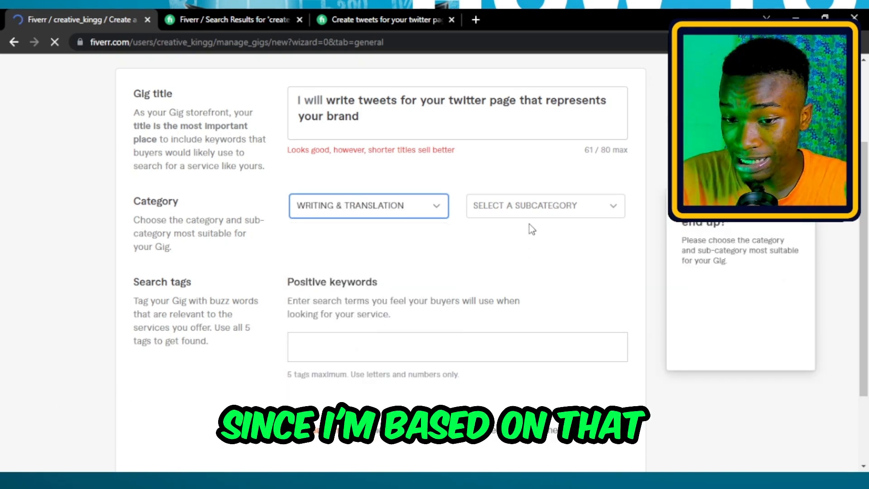
click(538, 208)
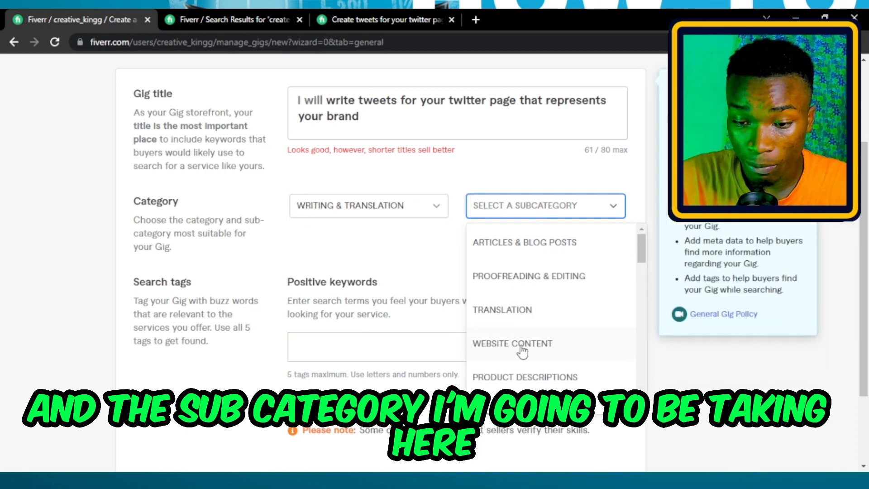
scroll(524, 389, down, 3)
scroll(524, 393, down, 3)
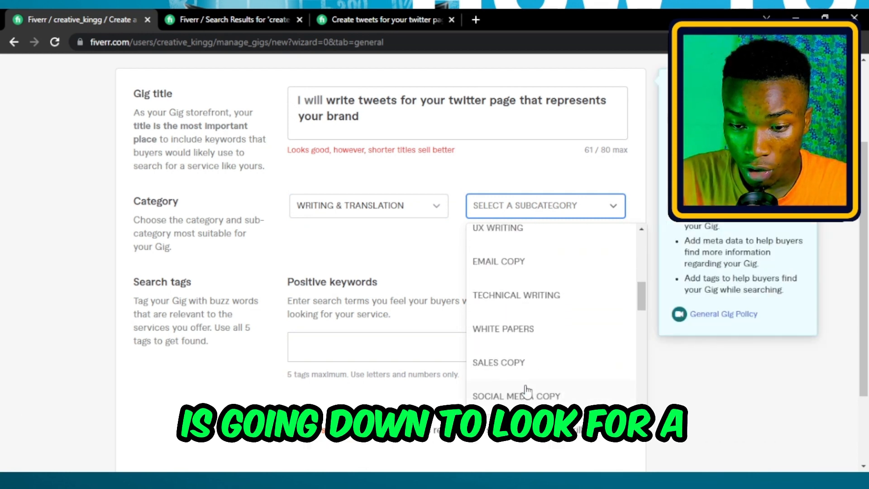
scroll(524, 389, down, 3)
scroll(527, 371, up, 2)
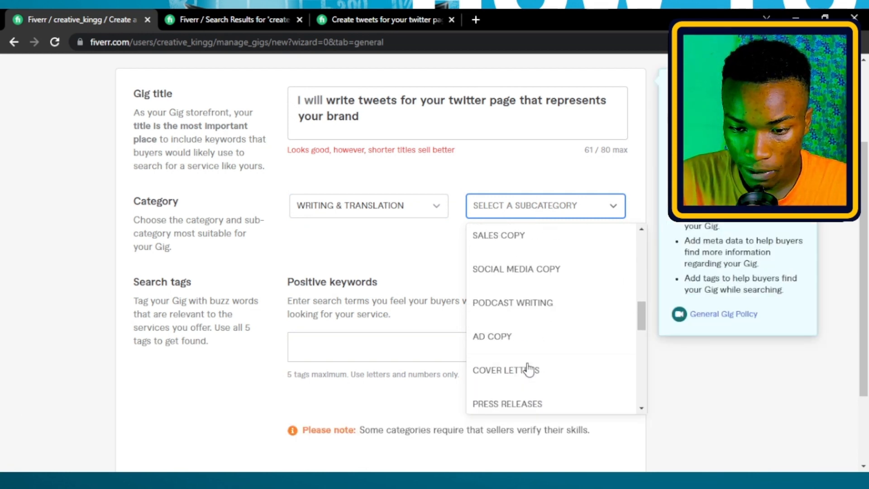
scroll(530, 345, down, 5)
scroll(532, 345, up, 5)
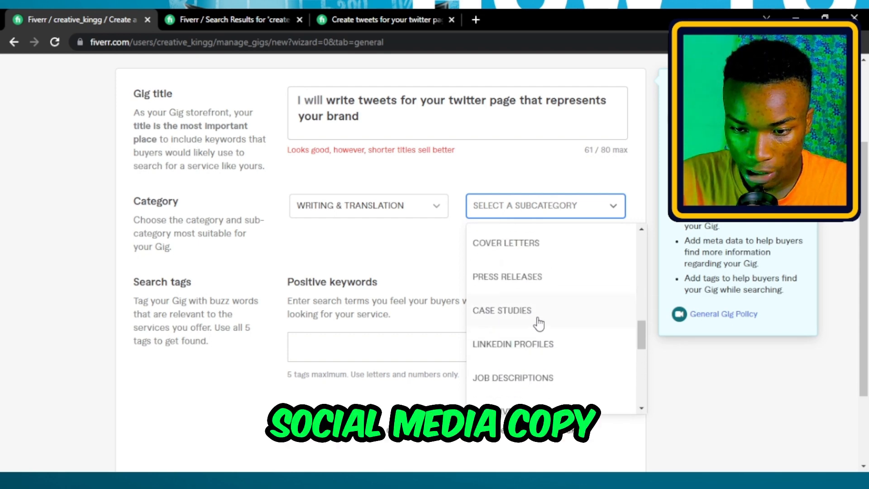
click(543, 271)
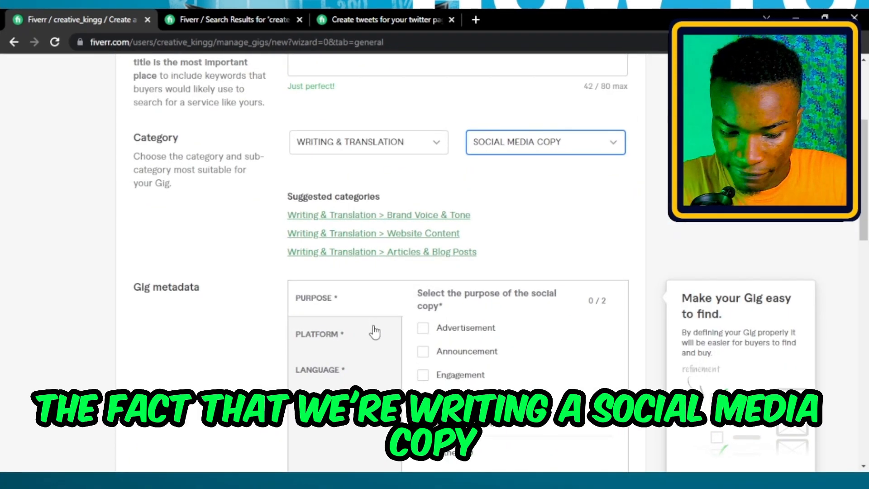
In the gig metadata, select Twitter and LinkedIn as platforms and English as the writing language
scroll(392, 299, down, 3)
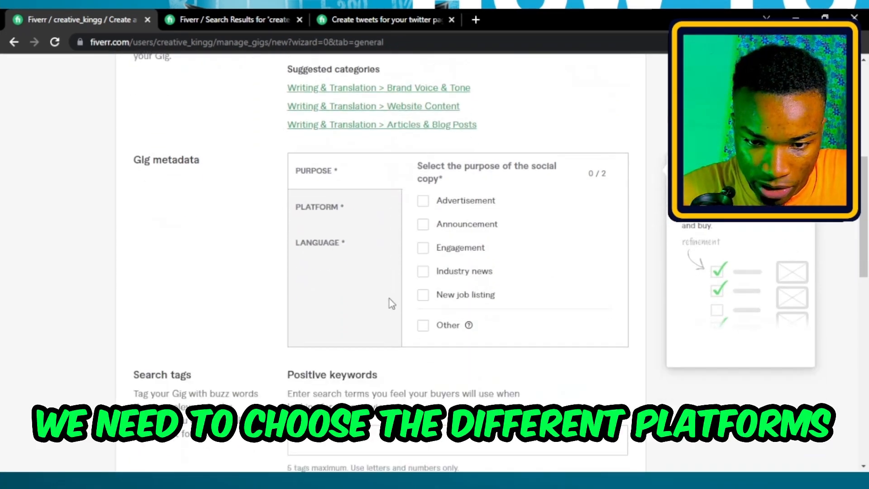
click(334, 213)
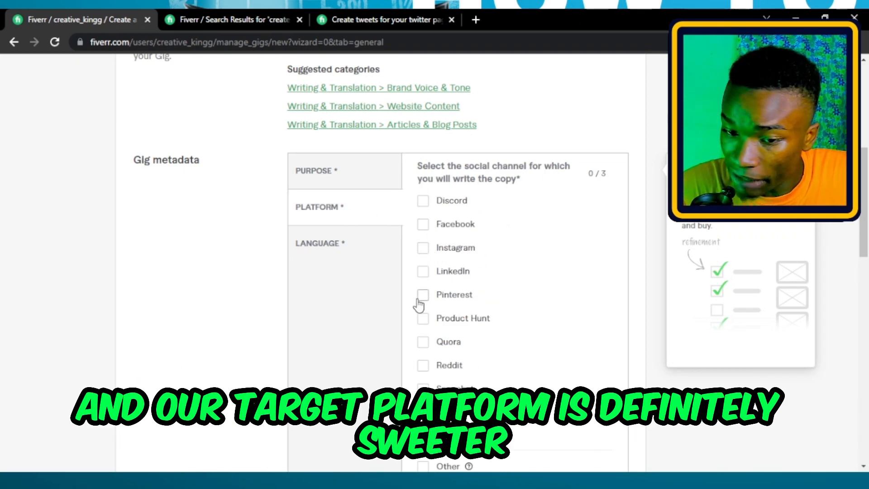
scroll(420, 321, down, 3)
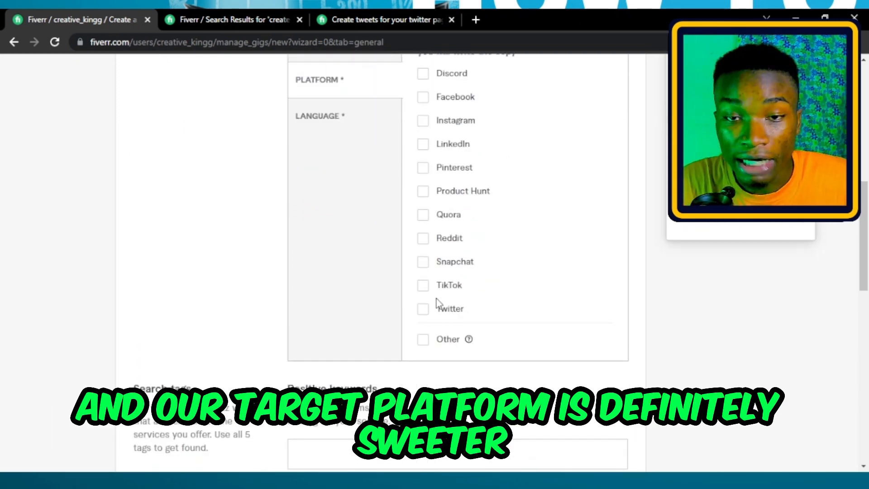
click(424, 310)
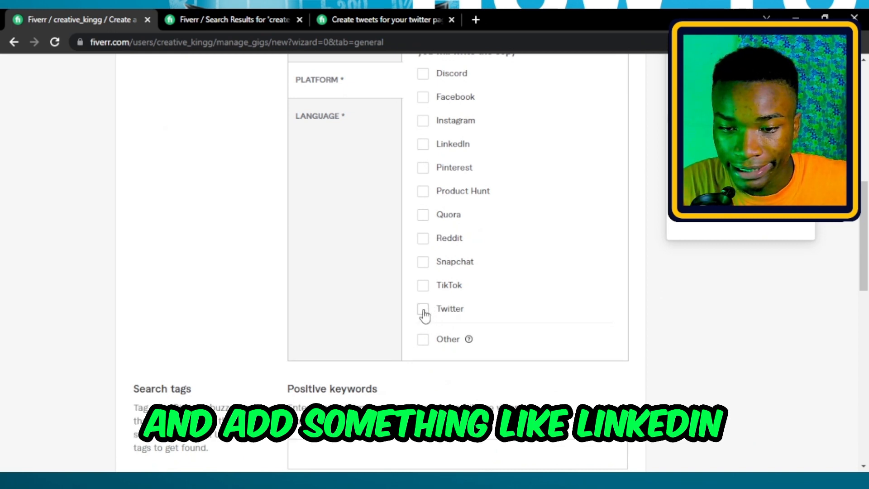
click(430, 149)
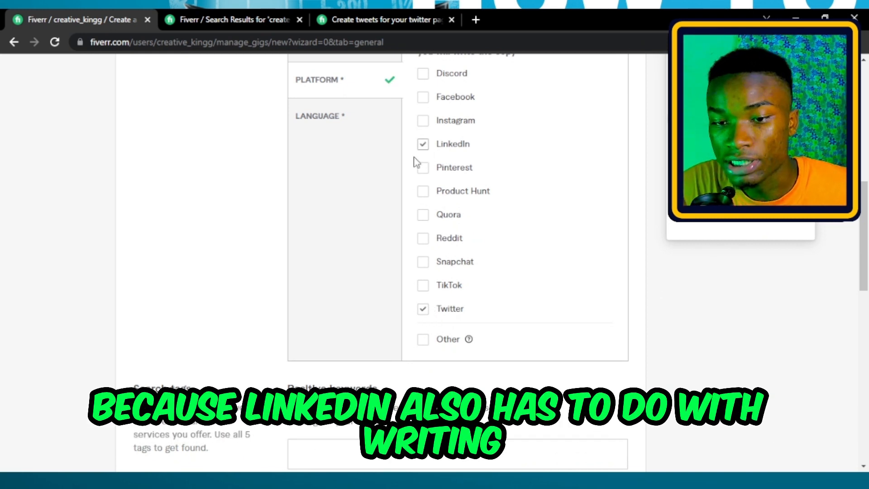
click(349, 132)
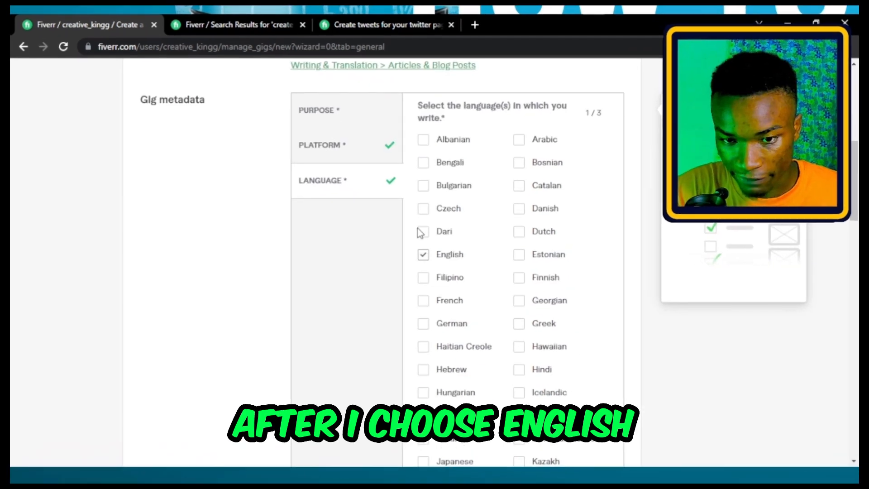
Check the keyword used in the gig search and add "create tweets" as the first positive keyword tag
scroll(487, 289, down, 12)
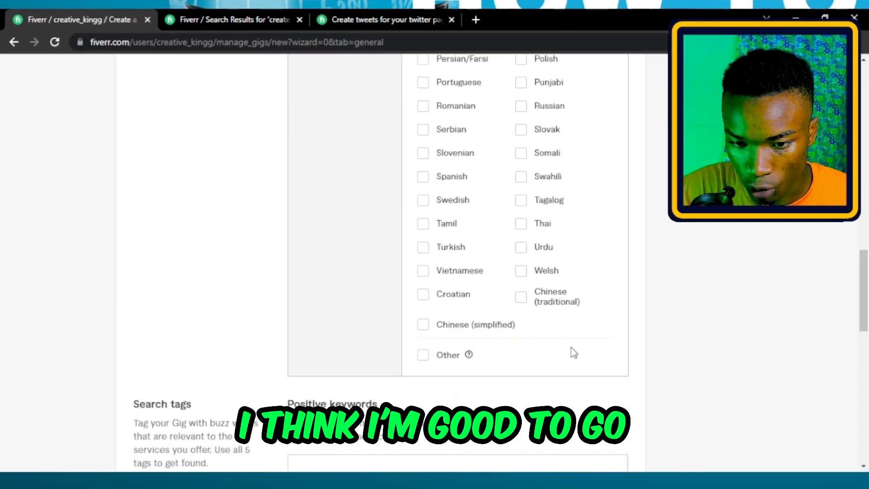
scroll(571, 349, down, 5)
click(317, 222)
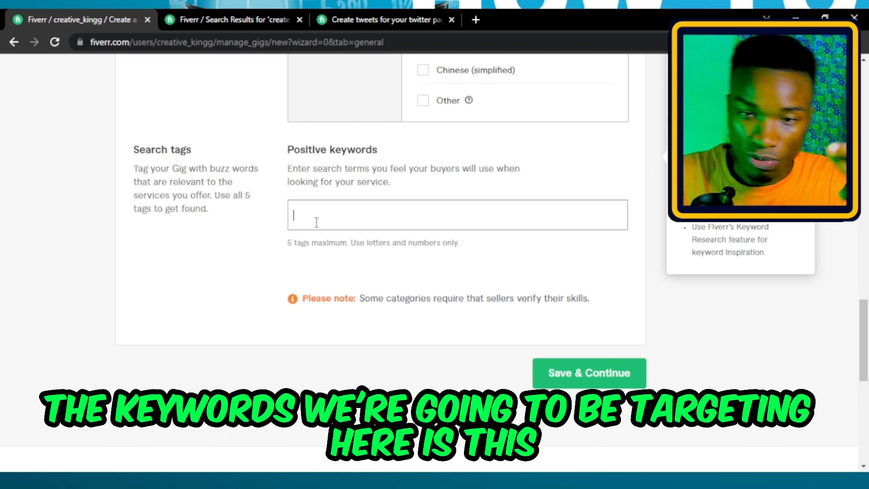
click(270, 20)
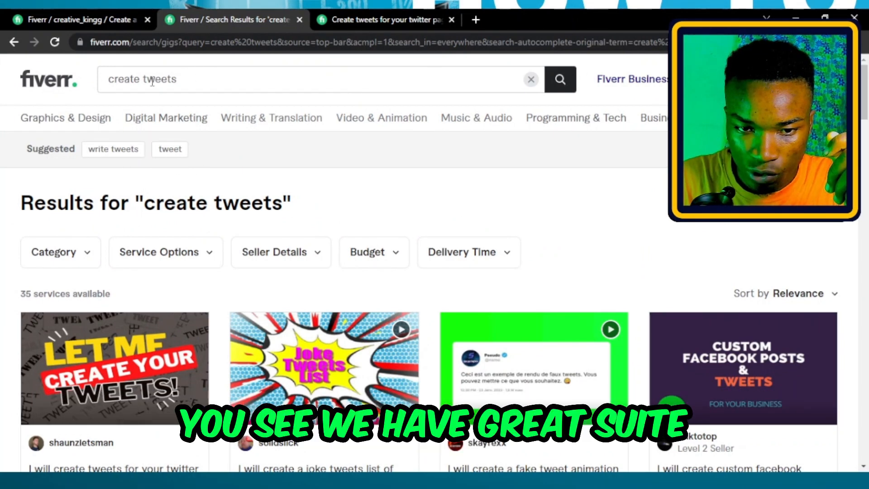
drag(190, 80, 107, 79)
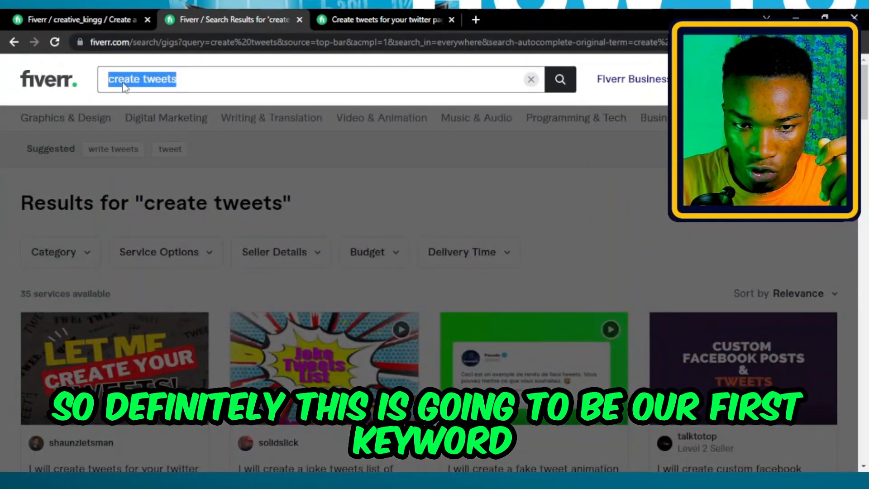
click(363, 23)
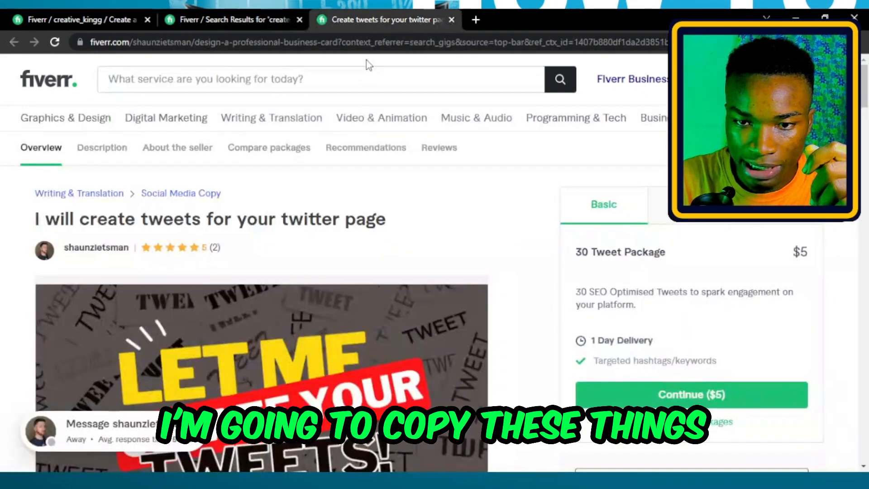
click(89, 11)
click(334, 226)
text(create tweets)
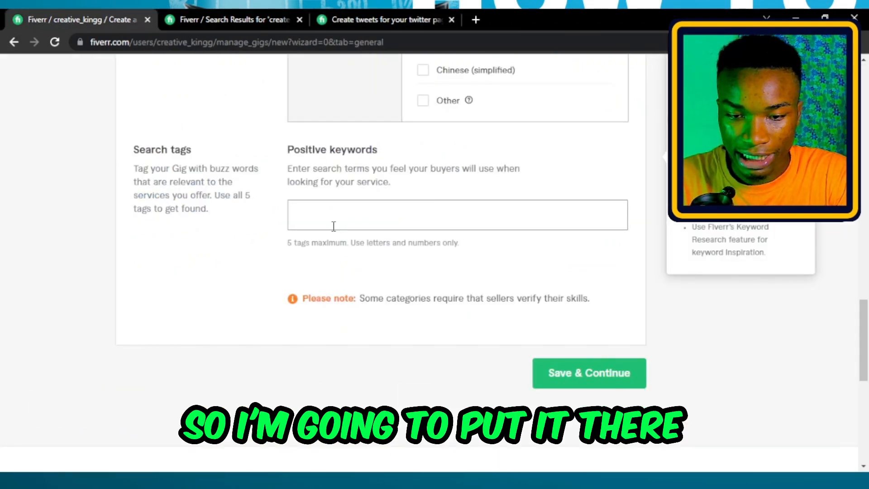
key(Return)
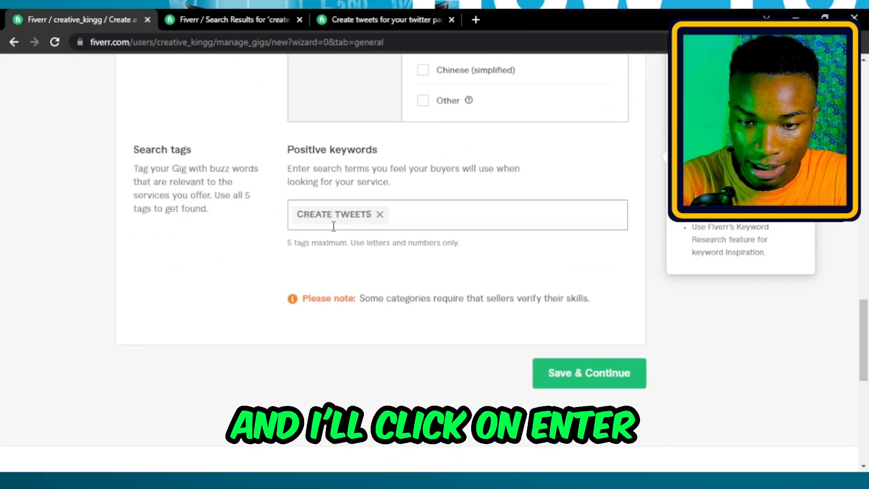
Add "write tweets", "tweets", "twitter" and "twitter tweets" as the remaining positive keyword tags
text(write te)
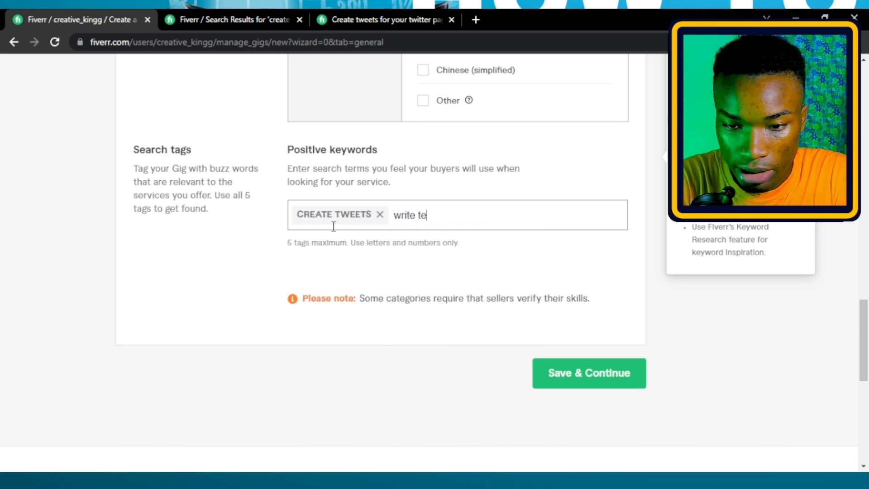
text(weets)
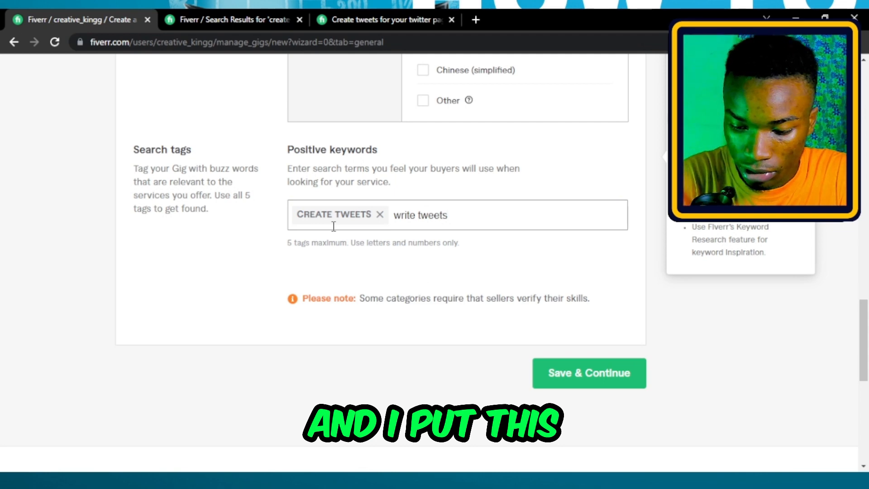
key(Return)
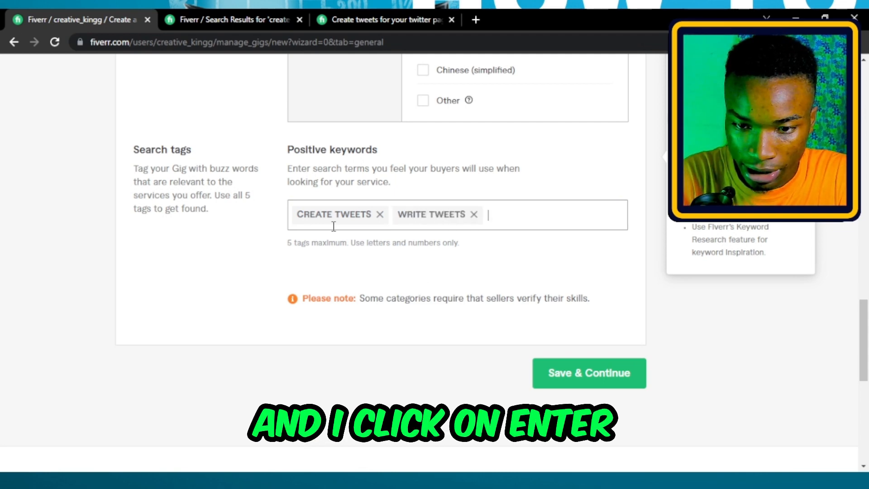
text(tweets)
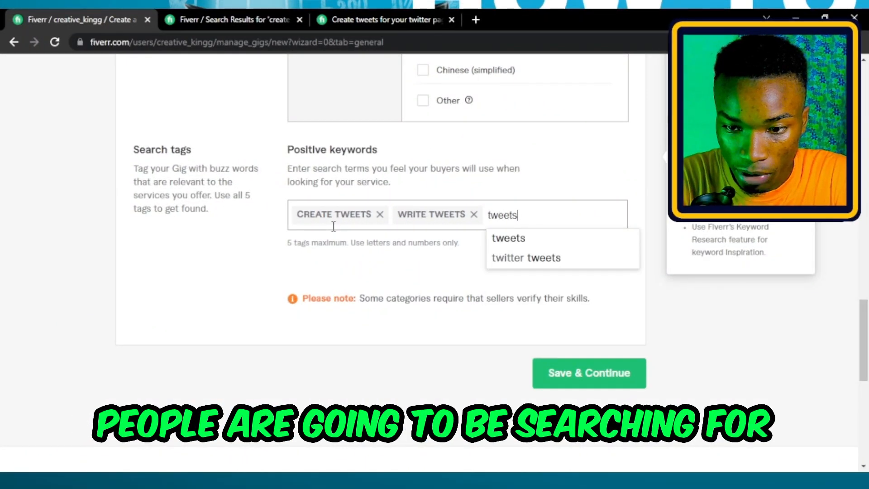
key(Return)
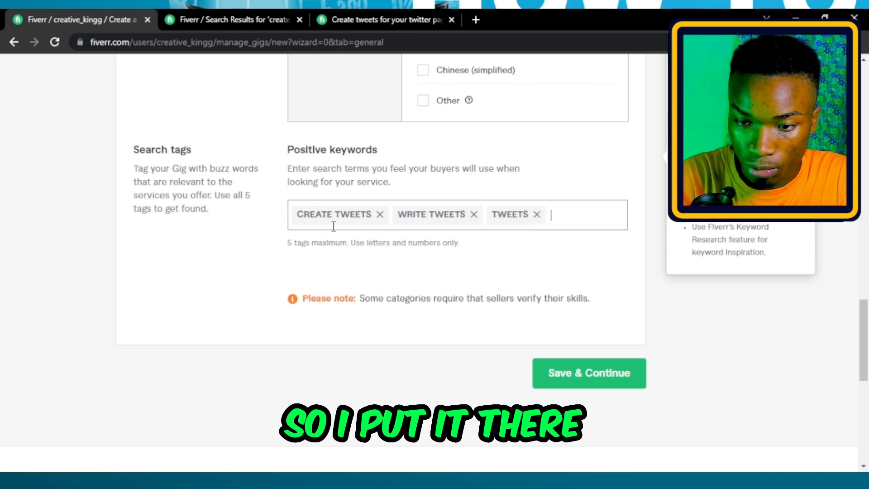
text(twitter)
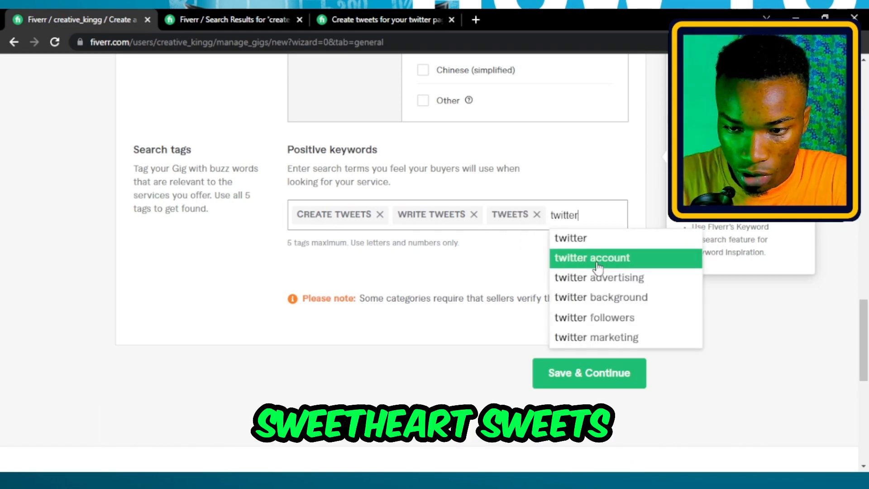
click(627, 245)
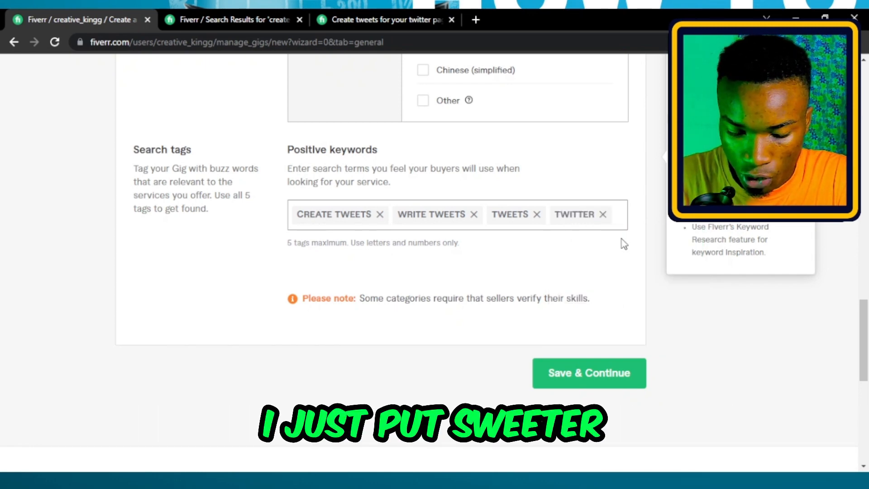
text(twitter t)
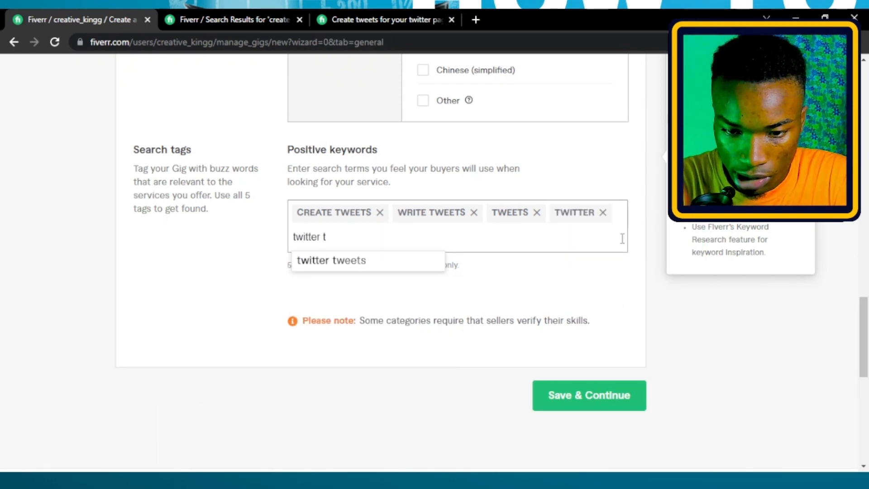
click(395, 263)
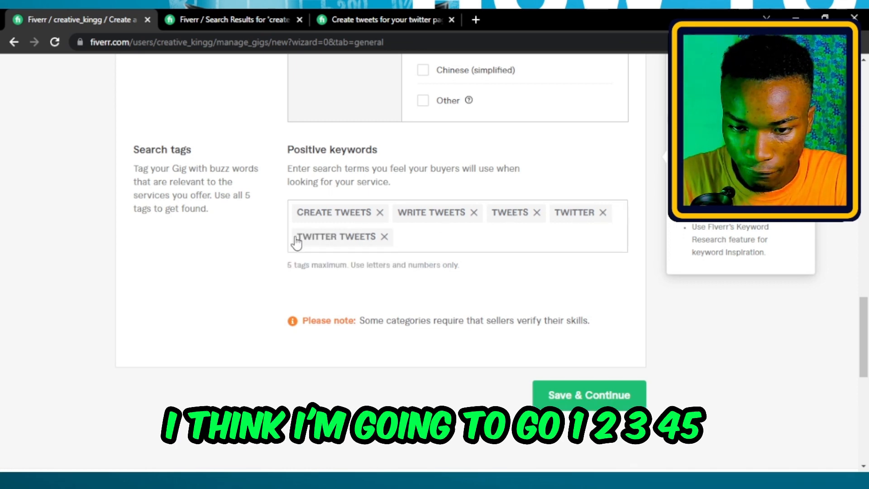
Select Engagement as the social copy's purpose in the gig metadata and save the overview to continue to pricing
click(601, 397)
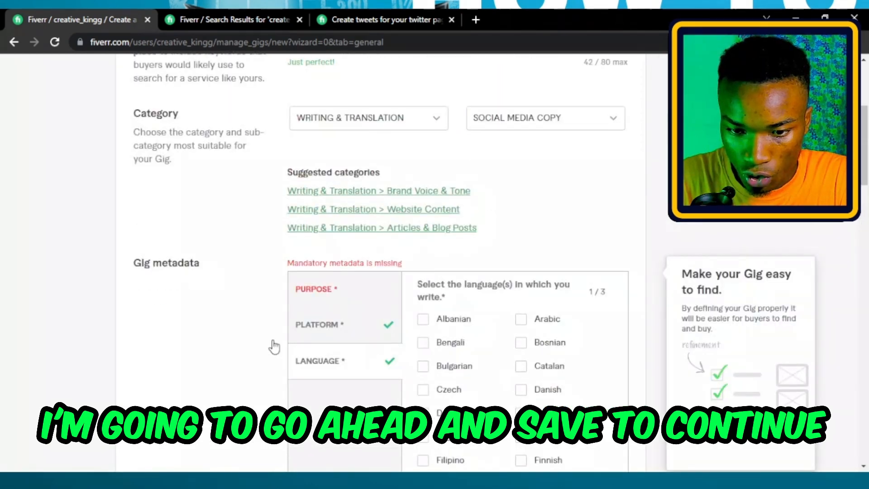
click(330, 303)
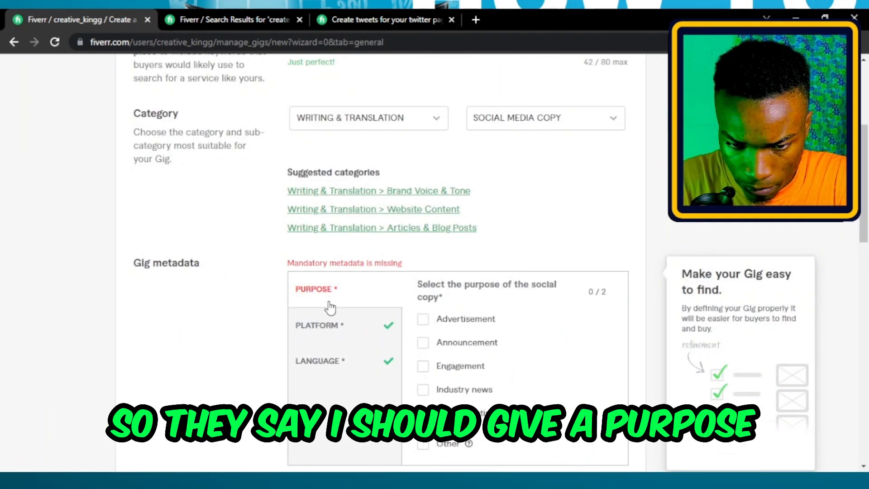
scroll(455, 354, down, 1)
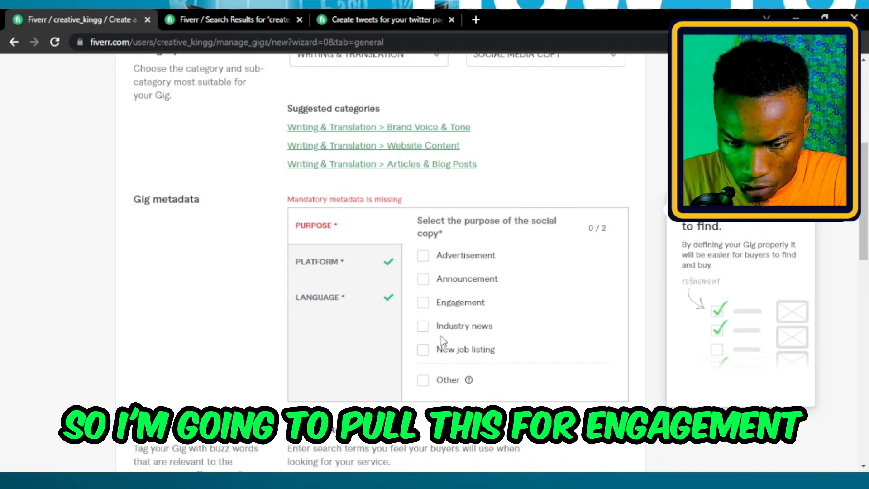
click(421, 307)
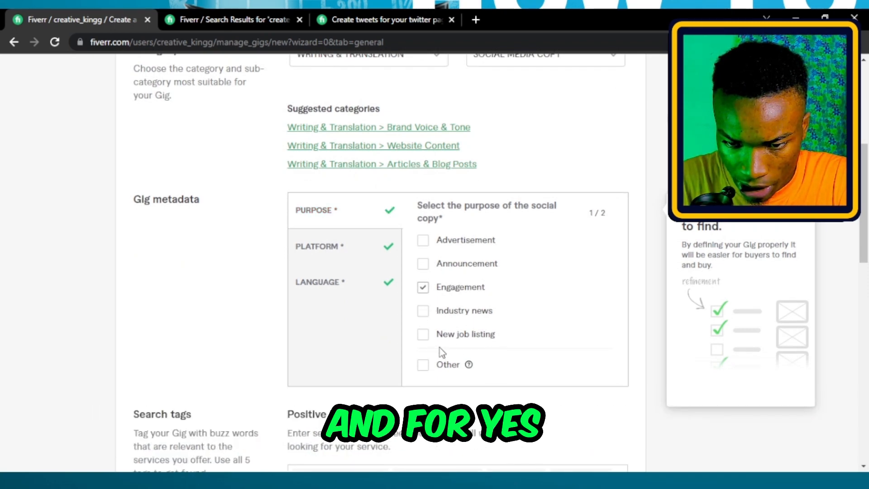
scroll(536, 336, down, 6)
click(582, 278)
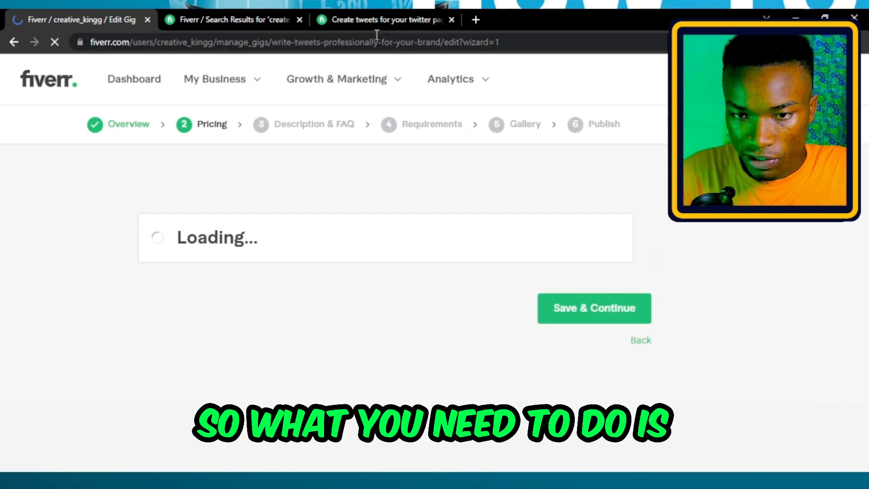
Return to the competitor's tweet gig and select the full text of its About This Gig description
click(374, 21)
scroll(467, 226, down, 10)
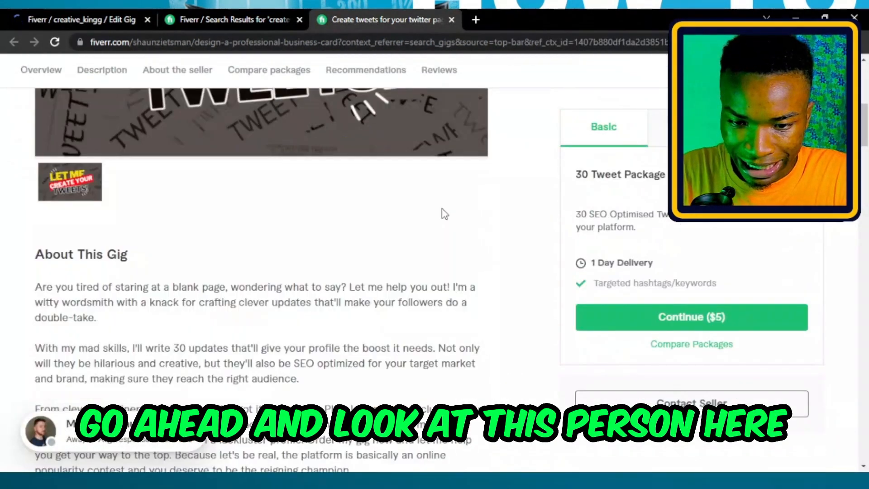
scroll(287, 229, up, 2)
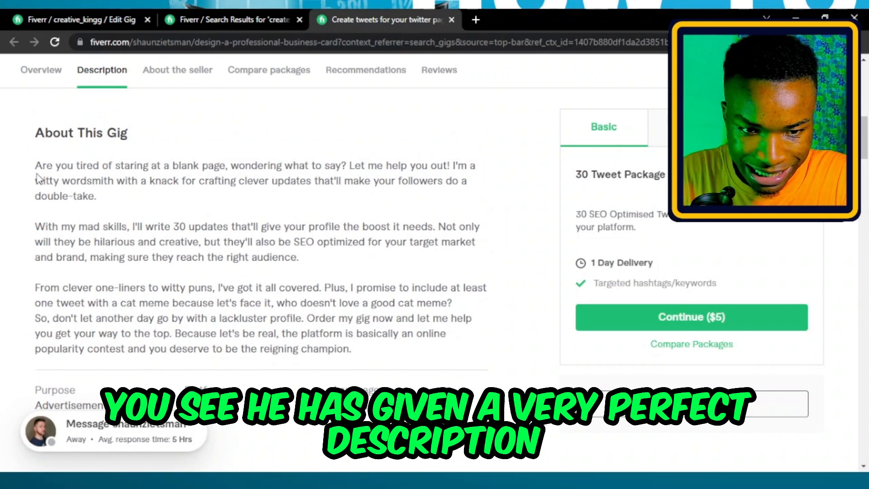
drag(37, 163, 370, 352)
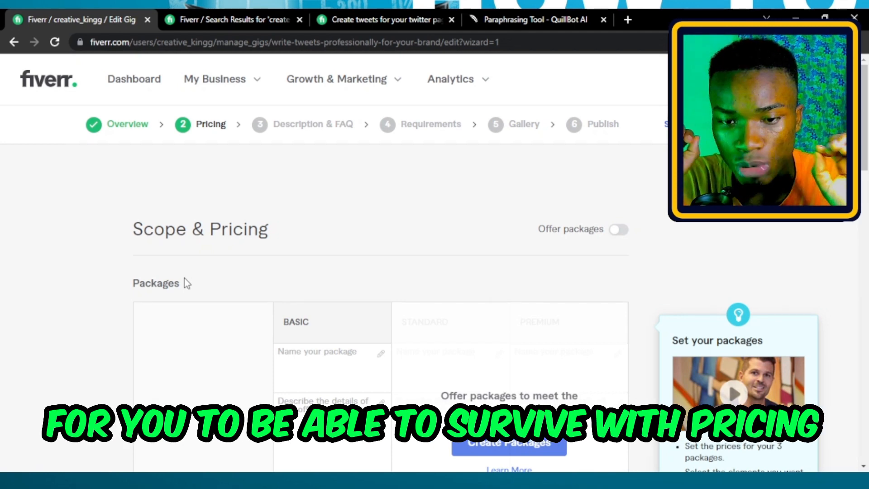
Look through the "create tweets" search results to compare the starting prices of competing gigs
click(226, 12)
click(514, 157)
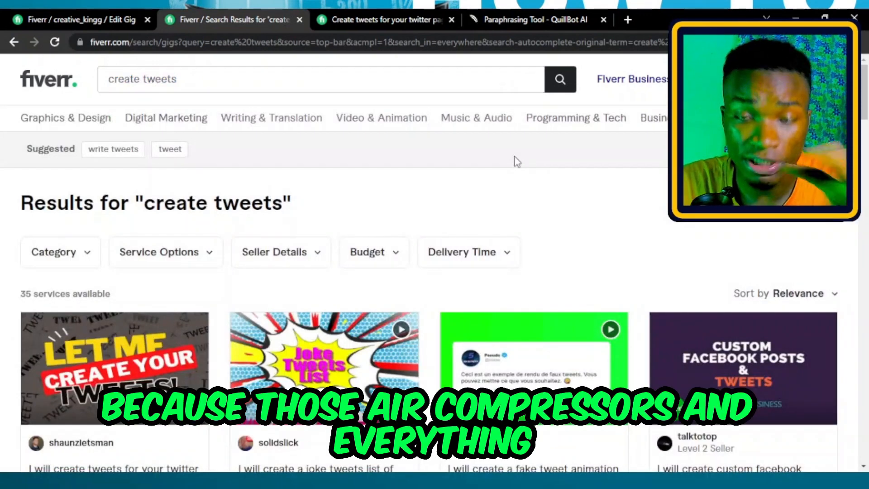
scroll(544, 237, down, 3)
scroll(317, 244, down, 3)
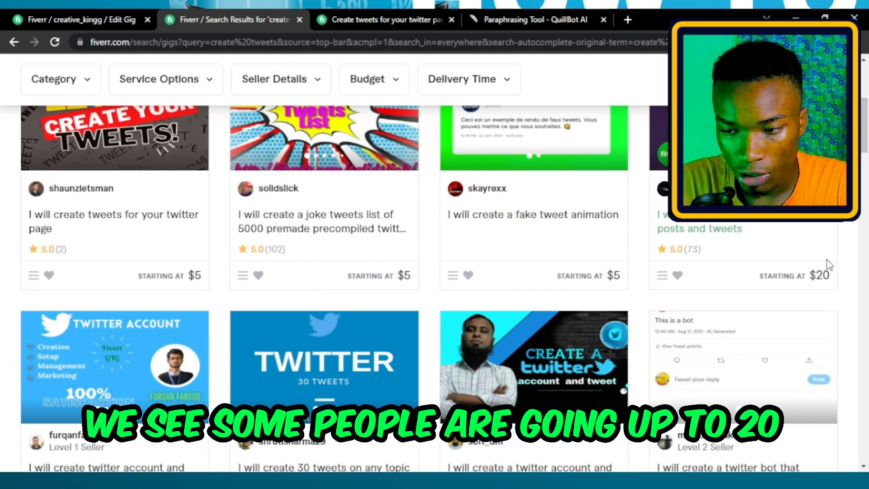
scroll(819, 299, down, 7)
scroll(742, 365, down, 10)
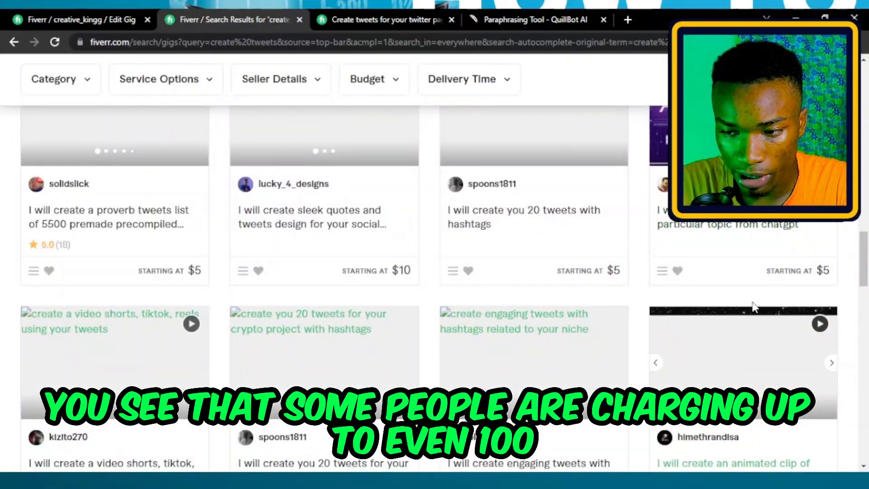
scroll(557, 269, down, 3)
scroll(557, 269, down, 8)
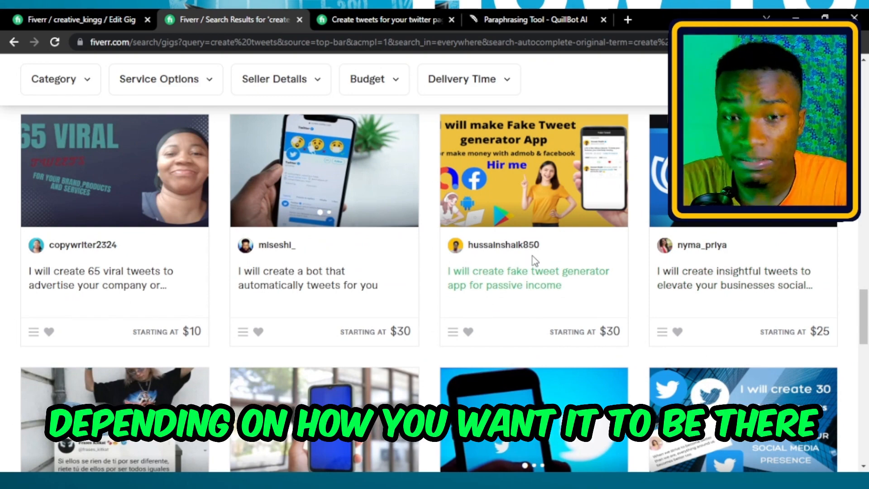
scroll(530, 249, up, 15)
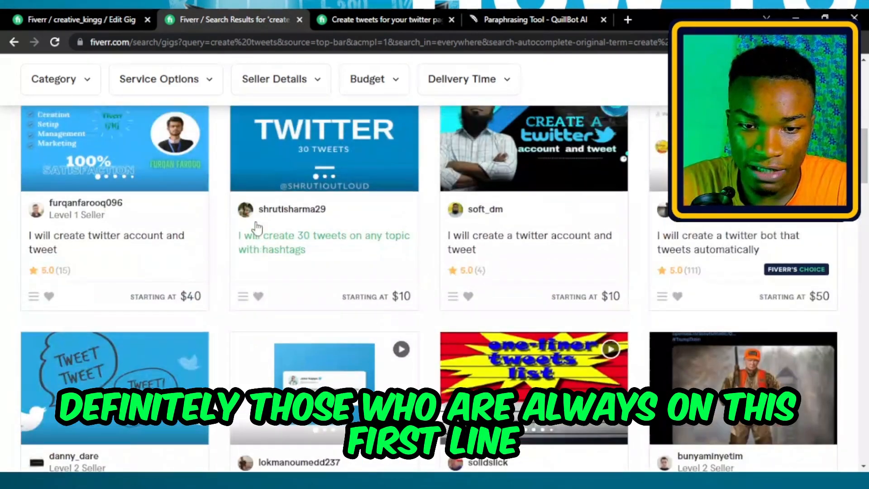
scroll(352, 245, up, 3)
scroll(575, 371, down, 5)
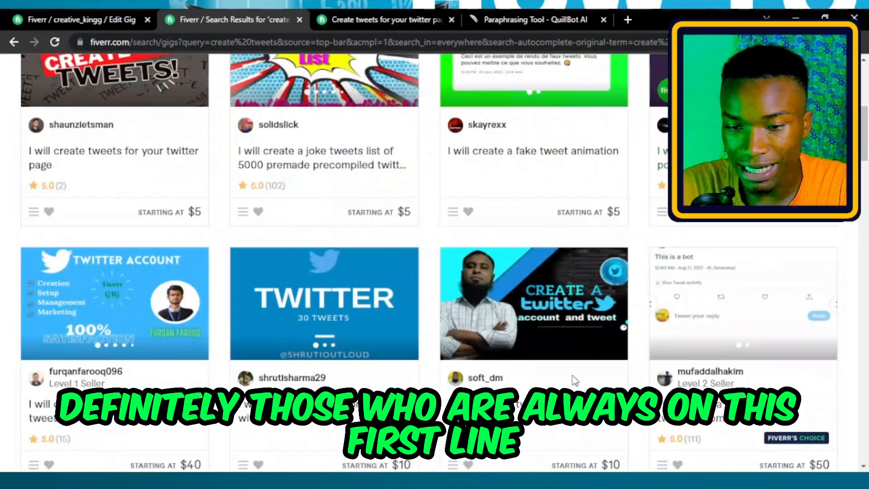
scroll(216, 199, up, 6)
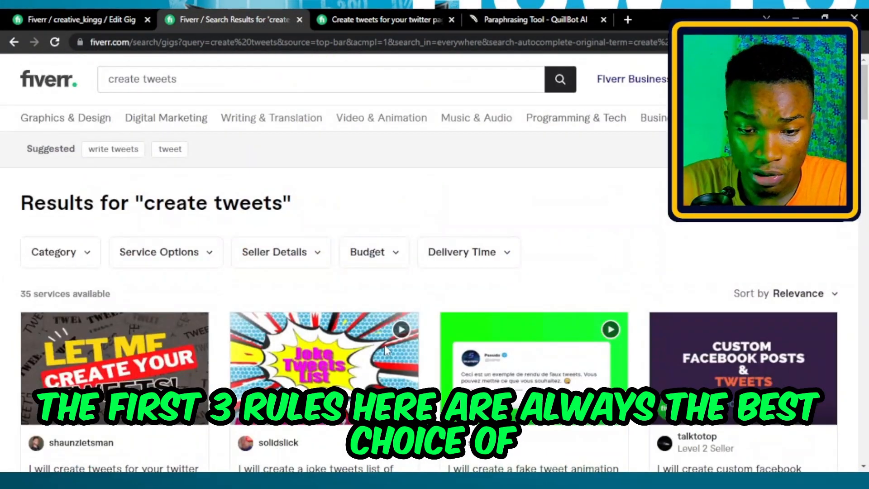
Examine the package comparison on the competitor's gig, including prices, tweet amounts and delivery times
click(349, 16)
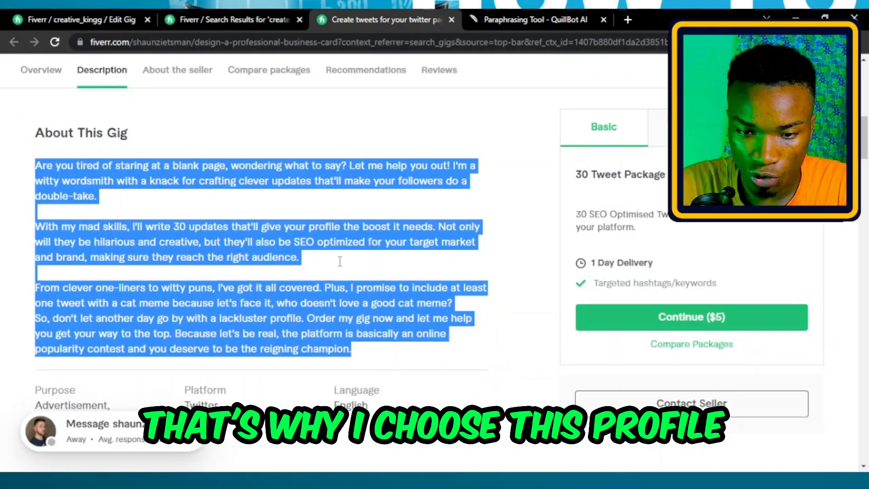
click(488, 216)
scroll(487, 219, down, 15)
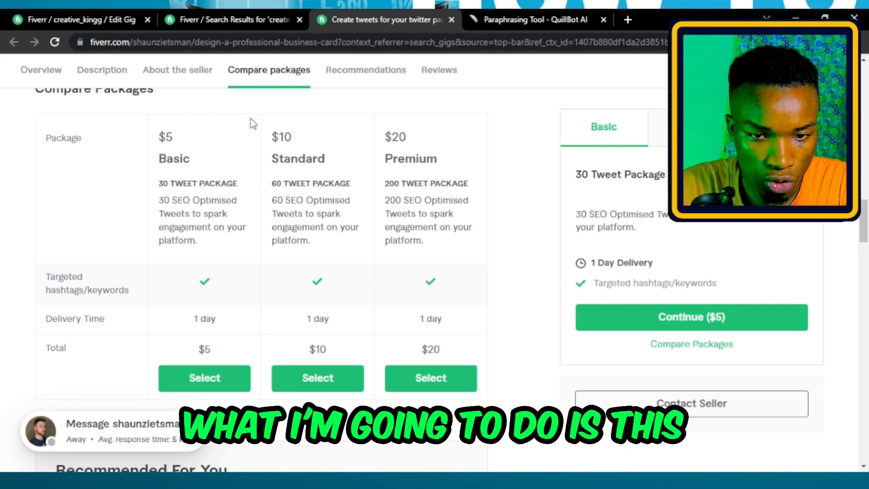
Return to the new gig's Scope & Pricing page and name the first package "Basic"
click(39, 14)
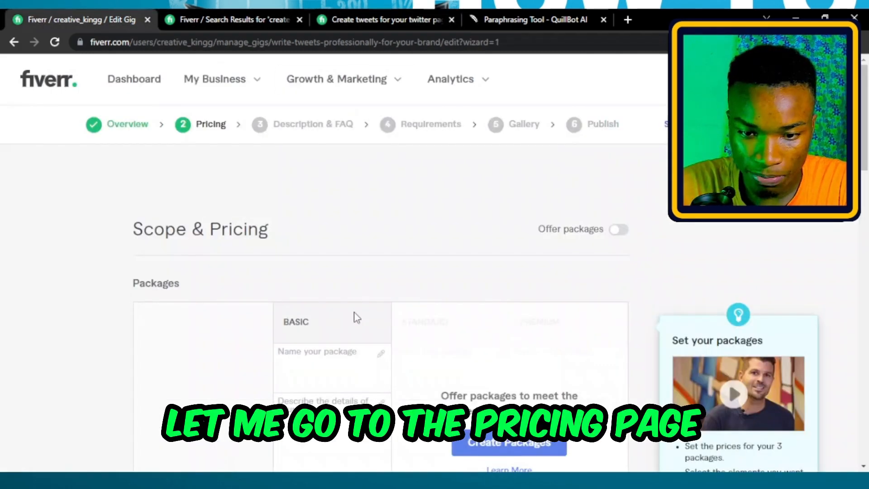
click(306, 357)
scroll(311, 357, down, 2)
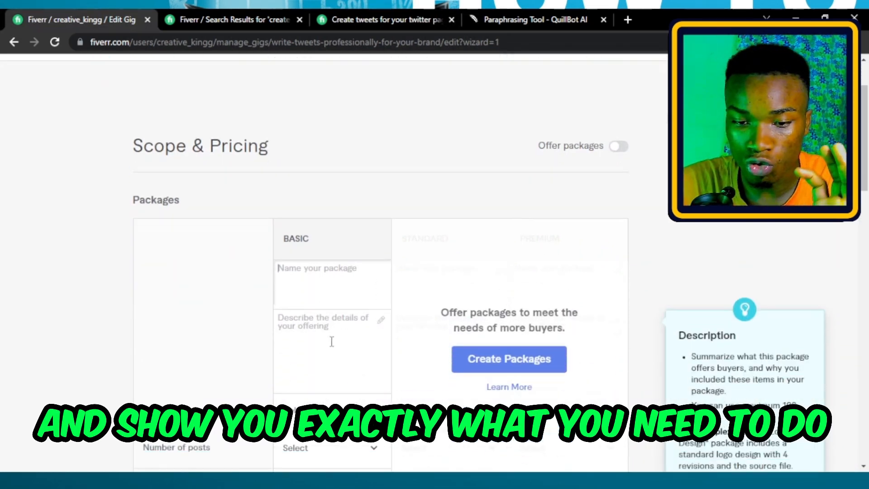
scroll(332, 343, down, 3)
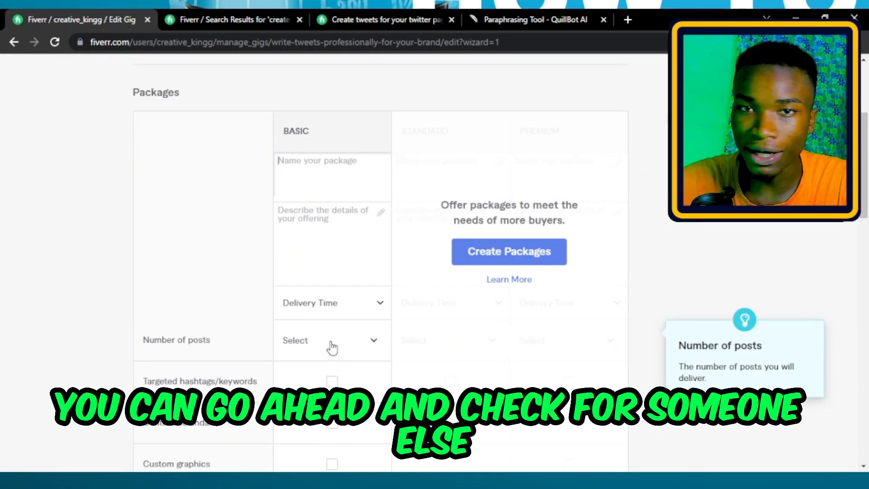
text(Basic)
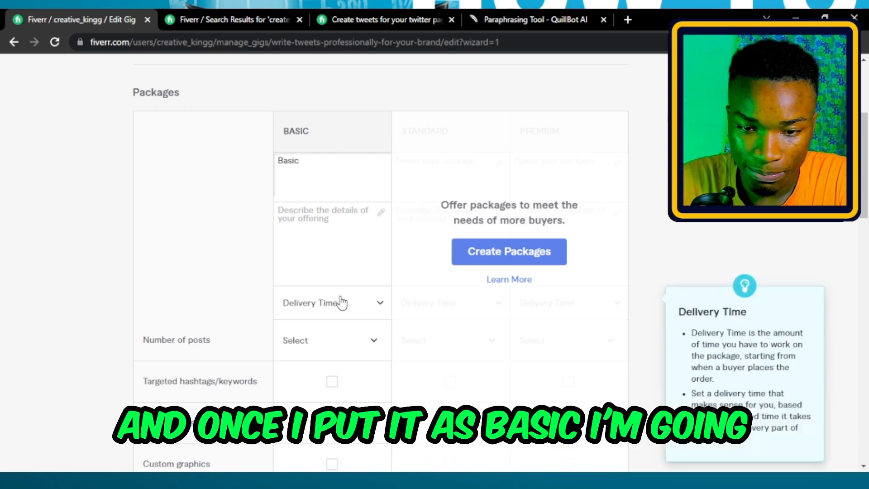
Describe the Basic package as "30 Hight quality tweetsa for your brand" and select the whole description for copying
click(316, 229)
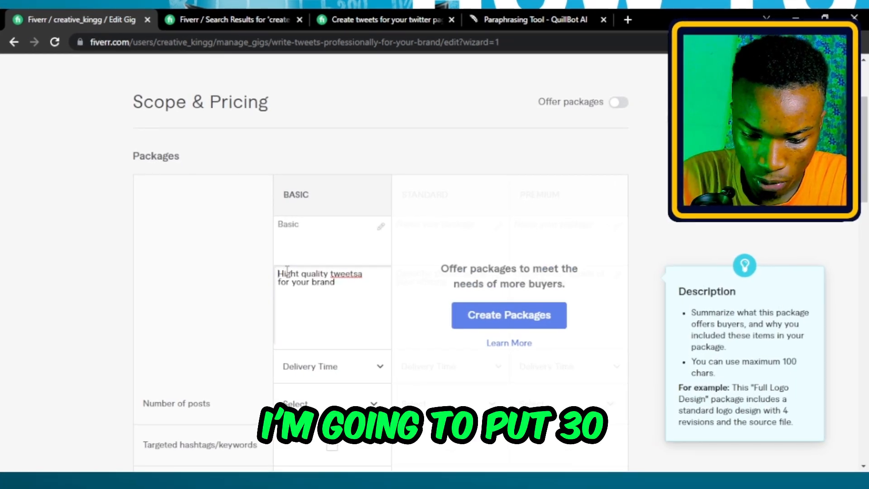
text(30.)
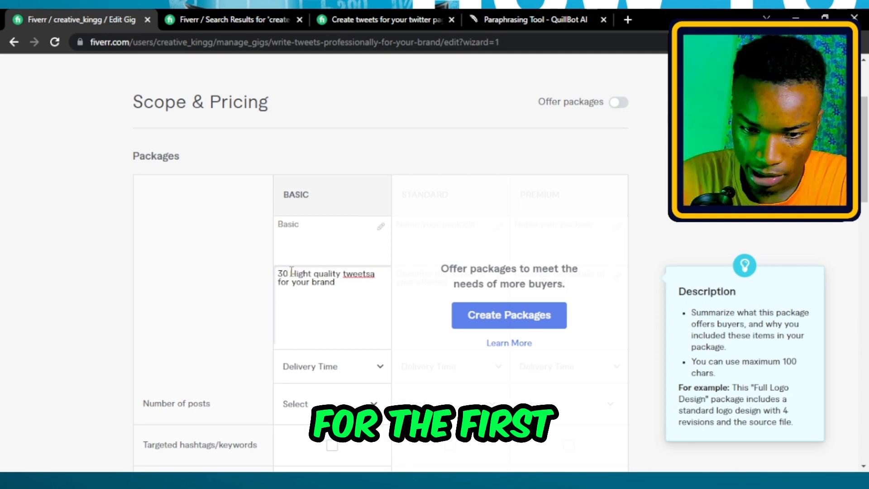
key(ctrl+a)
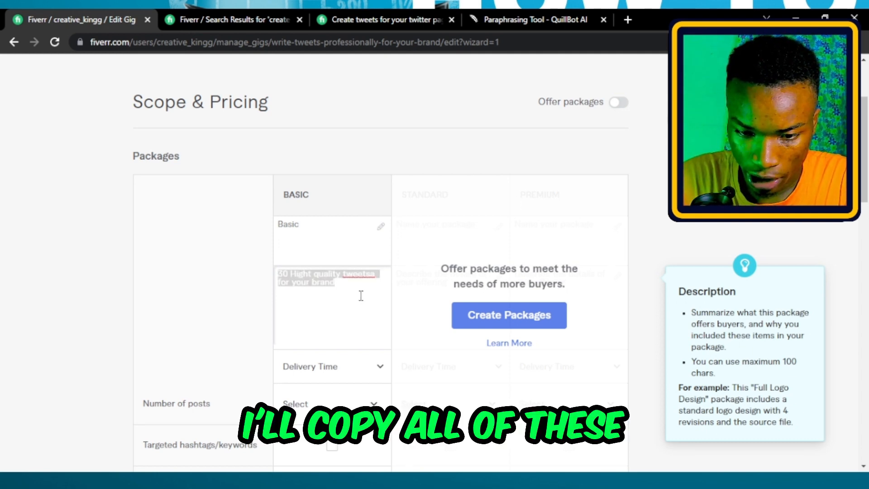
Set the Basic package's delivery time to 1 day
scroll(366, 316, down, 1)
click(361, 311)
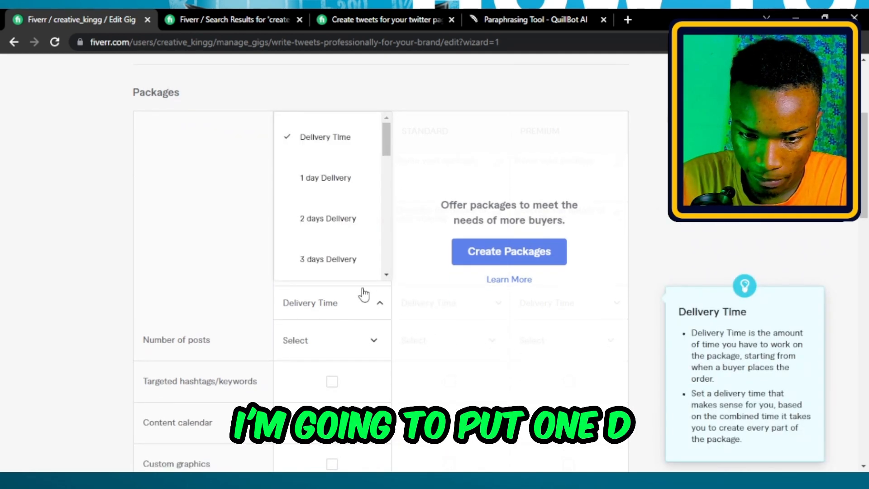
click(333, 197)
scroll(333, 280, down, 3)
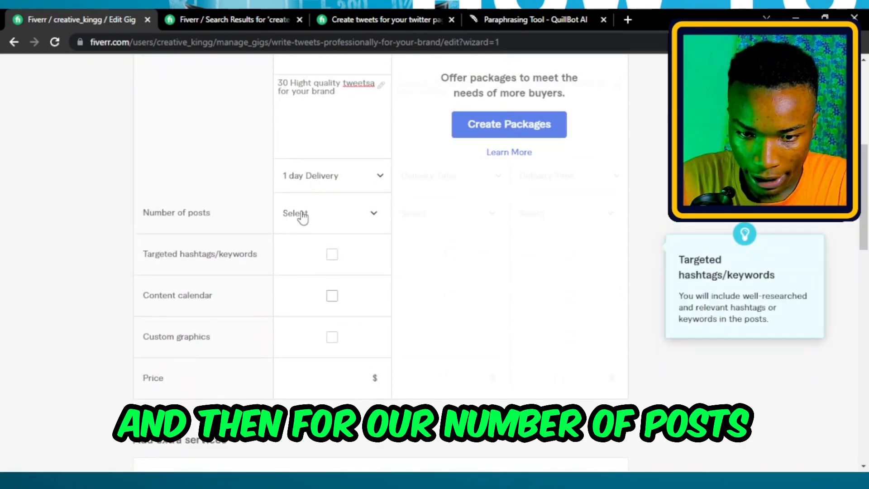
click(324, 218)
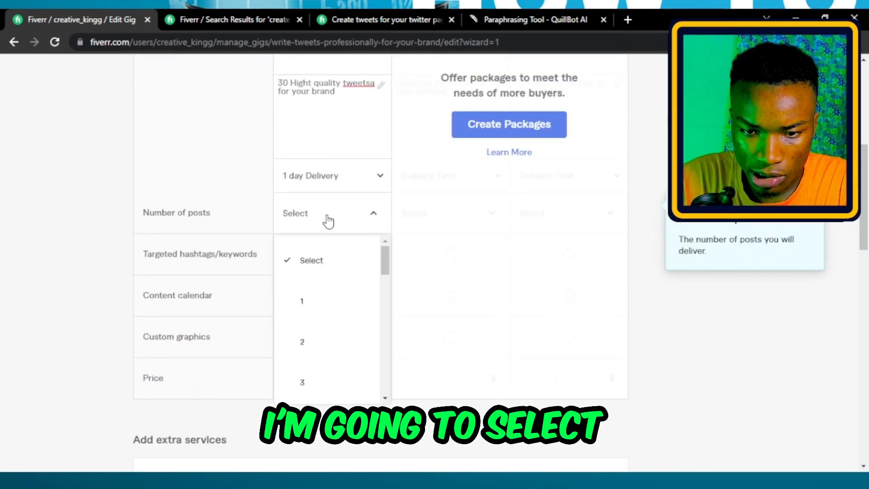
scroll(321, 307, down, 5)
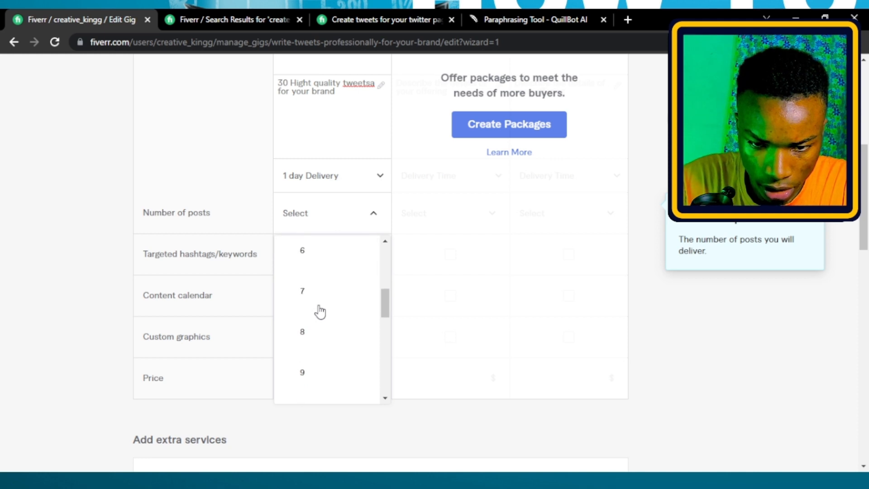
scroll(322, 311, up, 5)
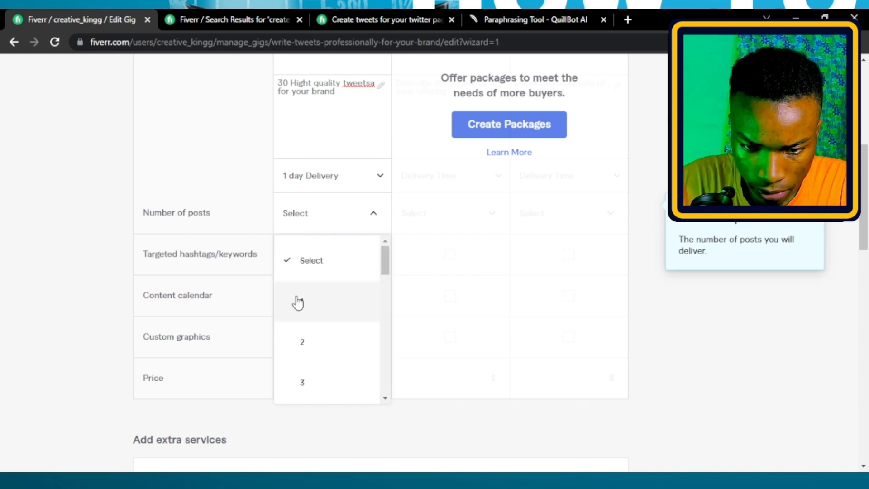
click(373, 233)
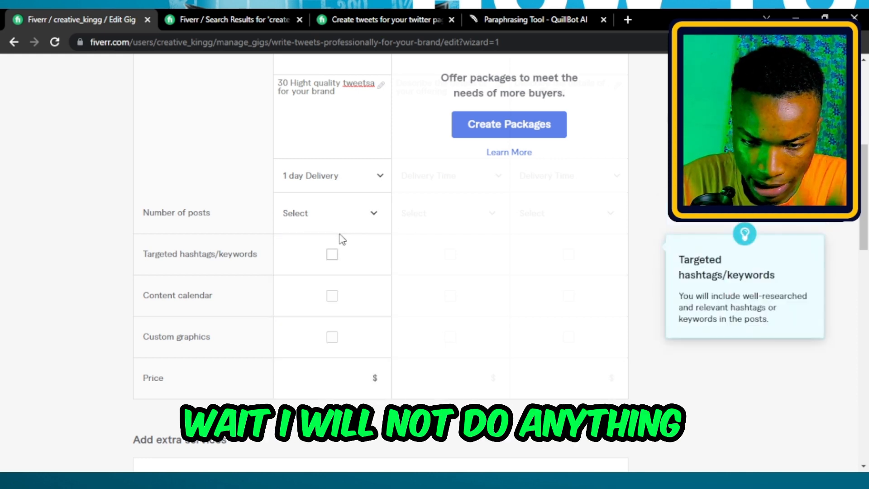
Set the Basic package's price to $5
scroll(338, 244, down, 2)
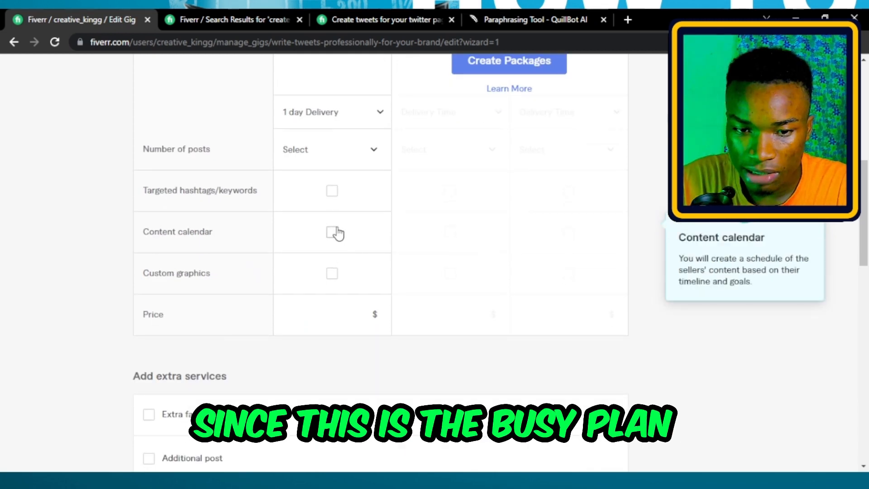
scroll(337, 202, down, 2)
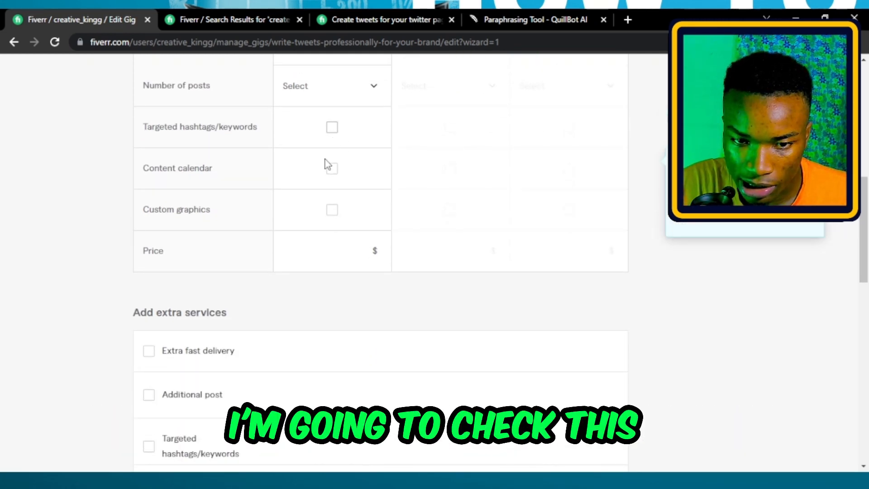
click(341, 249)
text(5)
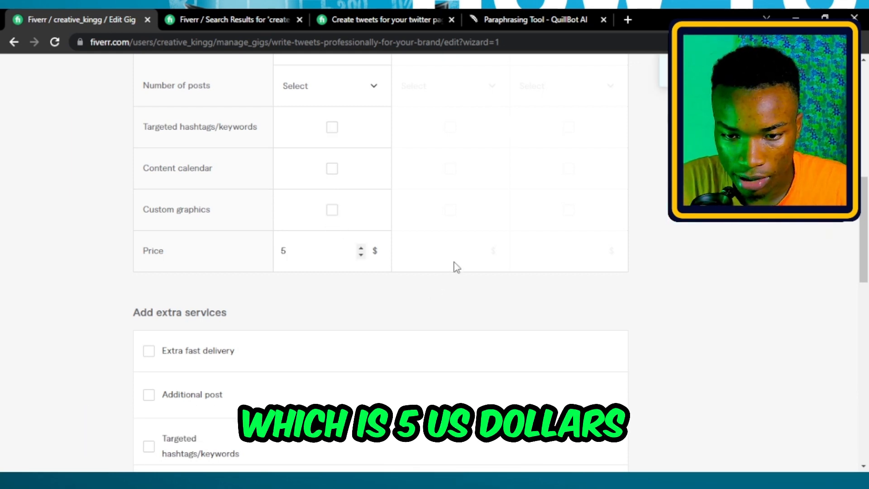
Turn on the Standard and Premium packages and name the Standard package "standard"
scroll(463, 230, up, 5)
click(494, 257)
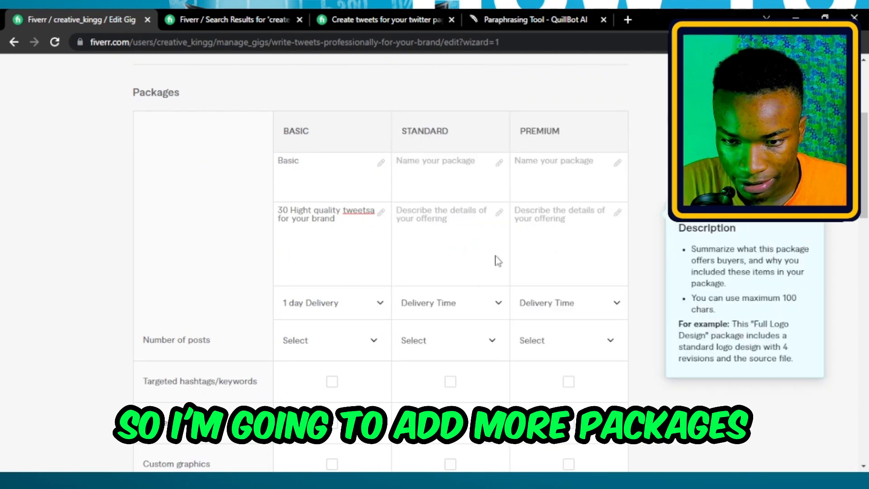
click(446, 170)
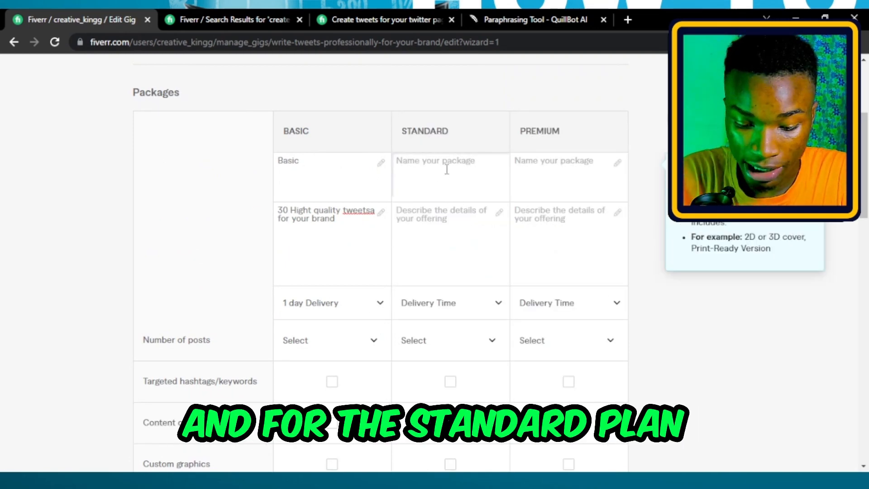
text(standart)
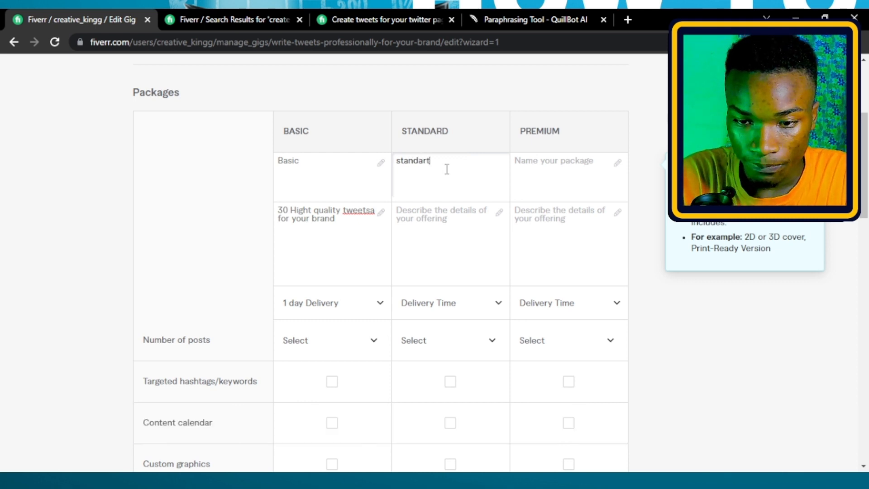
key(BackSpace)
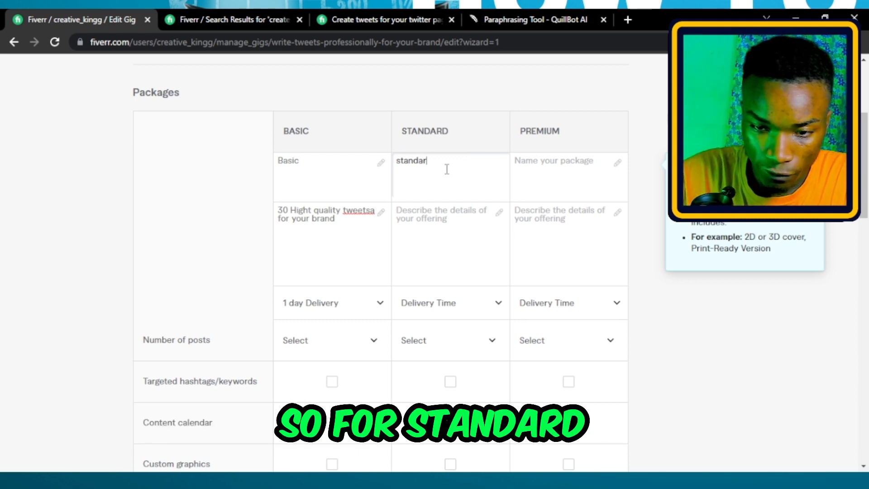
text(d)
Describe the Standard package as "60 Hight quality tweetsa for your brand" and set its delivery time to 1 day
click(437, 206)
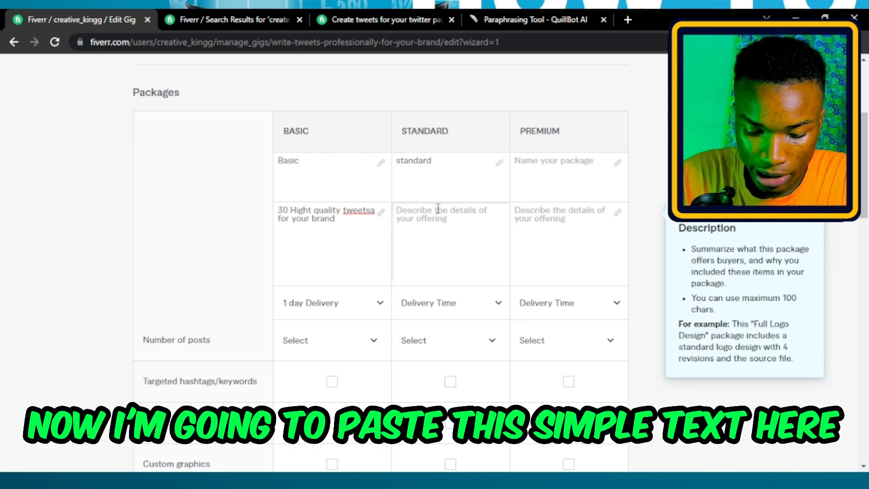
text(30 Hight quality tweetsa for your brand)
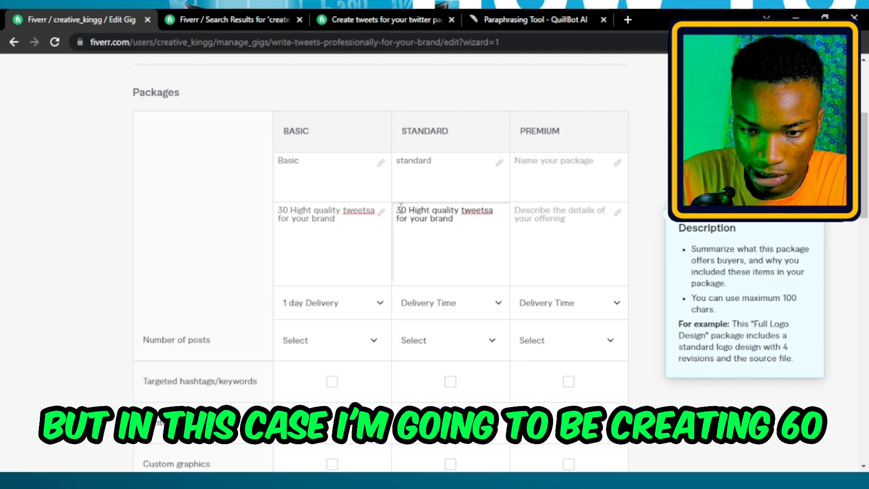
text(6)
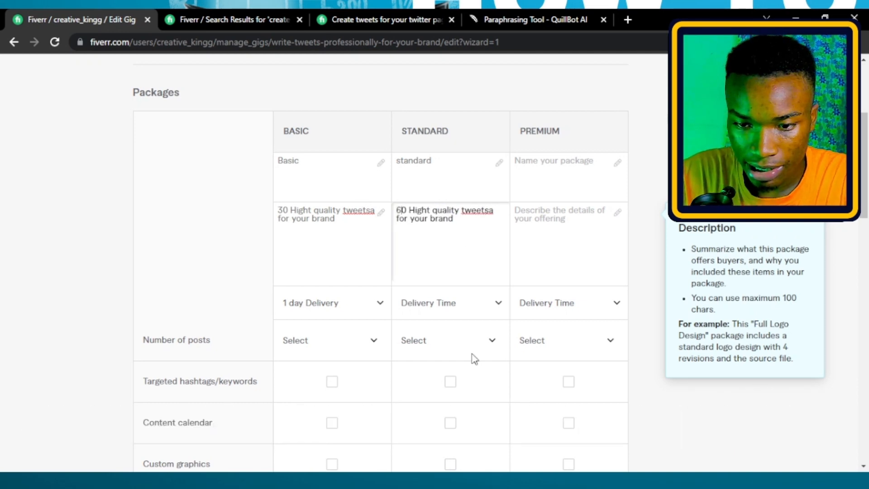
scroll(466, 277, down, 3)
click(460, 184)
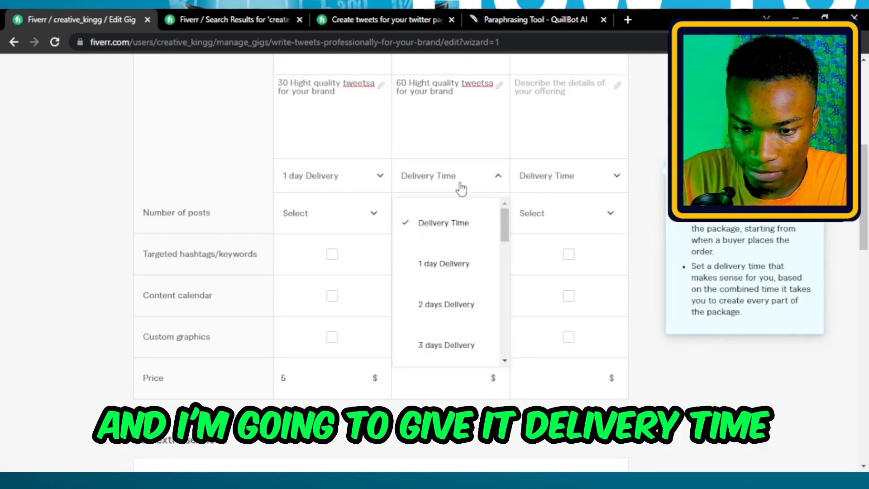
click(452, 273)
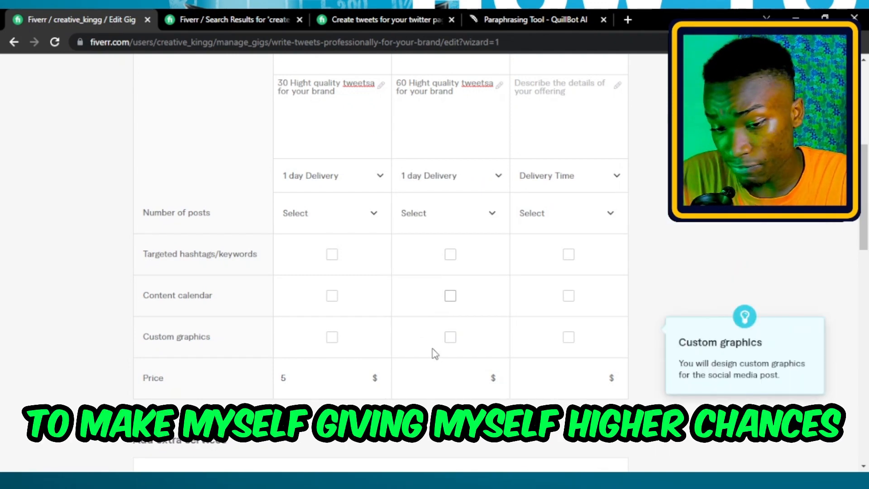
Set the price to $10 for the Standard package and $20 for the Premium package
click(442, 384)
text(10)
click(578, 382)
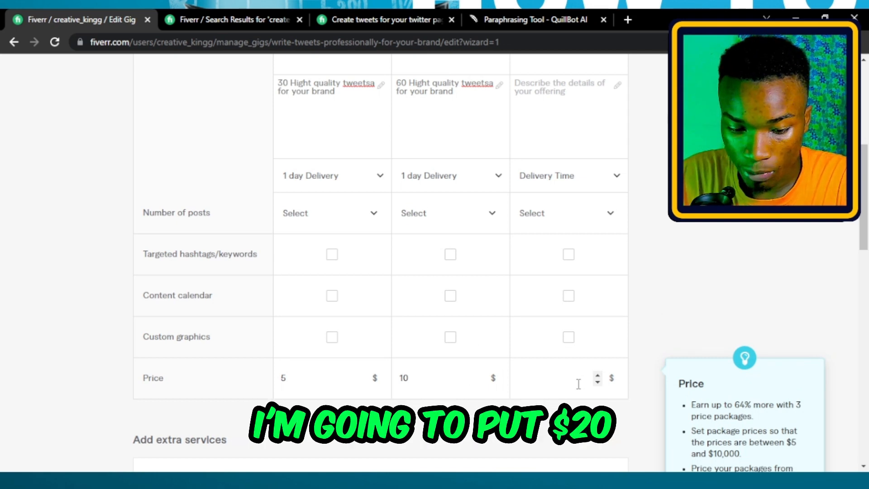
text(20)
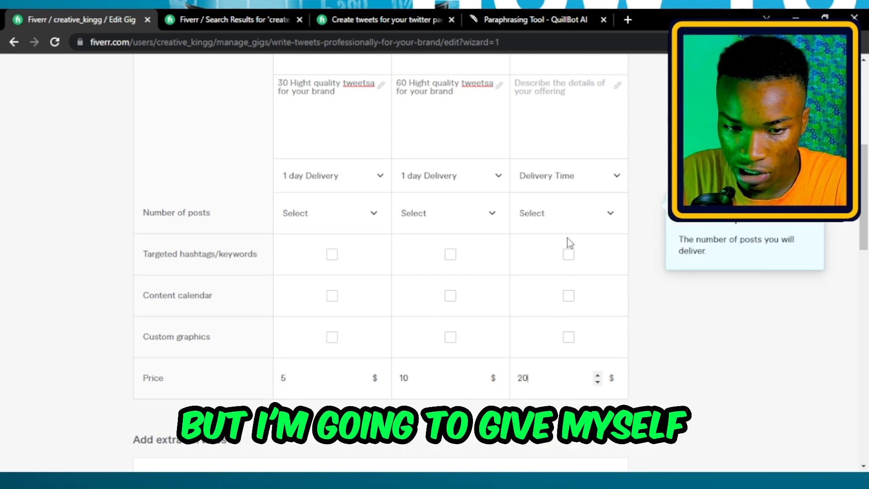
Include targeted hashtags/keywords in the Basic, Standard and Premium packages
click(568, 256)
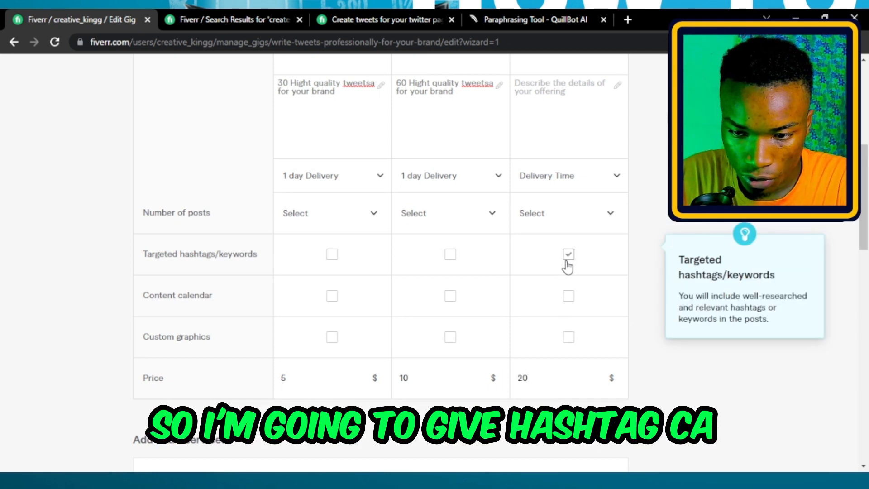
click(450, 255)
click(332, 257)
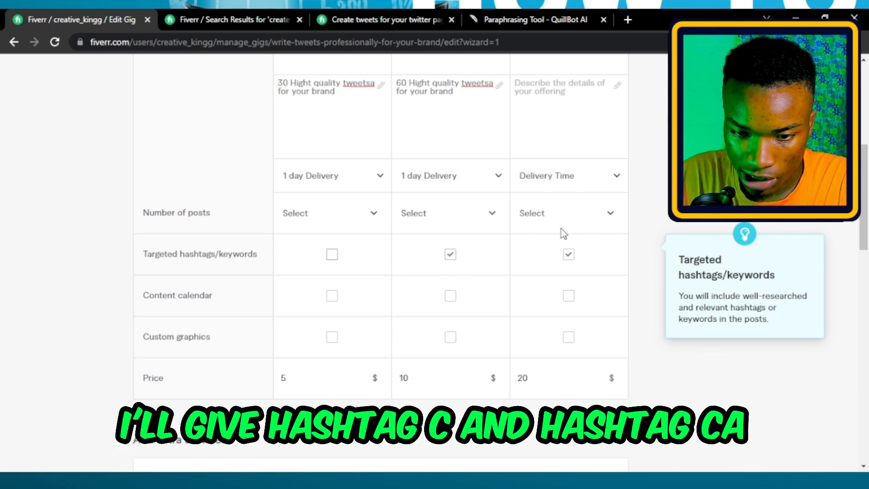
click(591, 218)
click(591, 217)
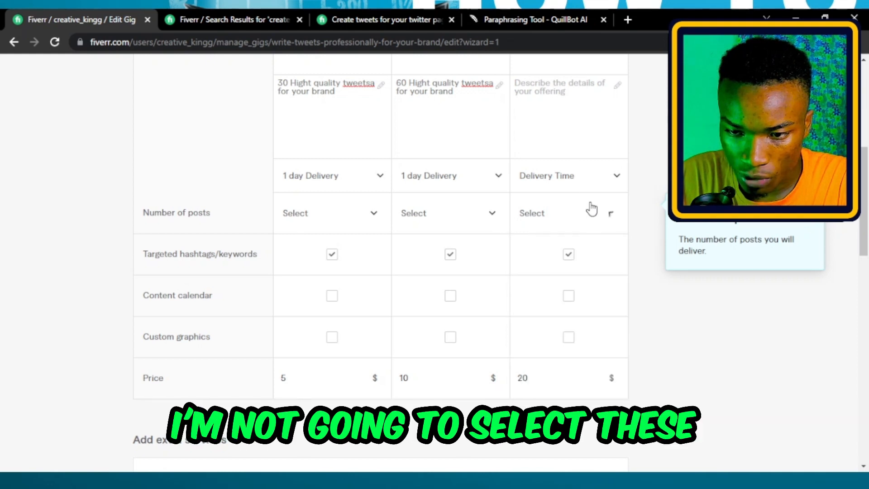
Set the Premium package's delivery time to 2 days
click(584, 184)
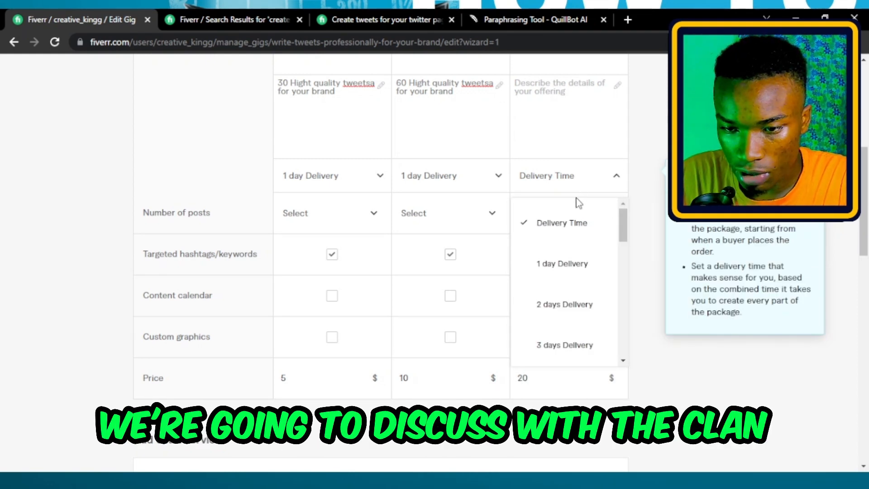
scroll(568, 285, down, 1)
scroll(568, 290, down, 3)
scroll(570, 296, up, 3)
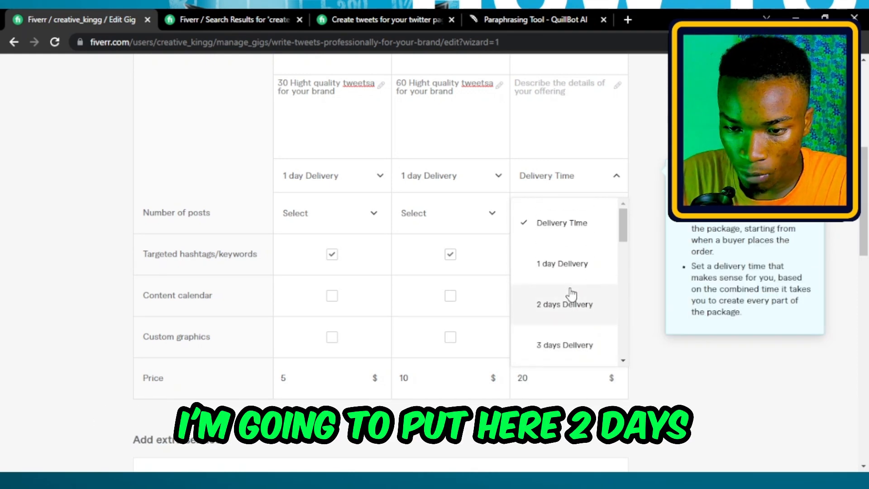
click(564, 304)
Describe the Premium package as "200 Hight quality tweetsa for your brand", reusing the copied description with the new amount
click(556, 92)
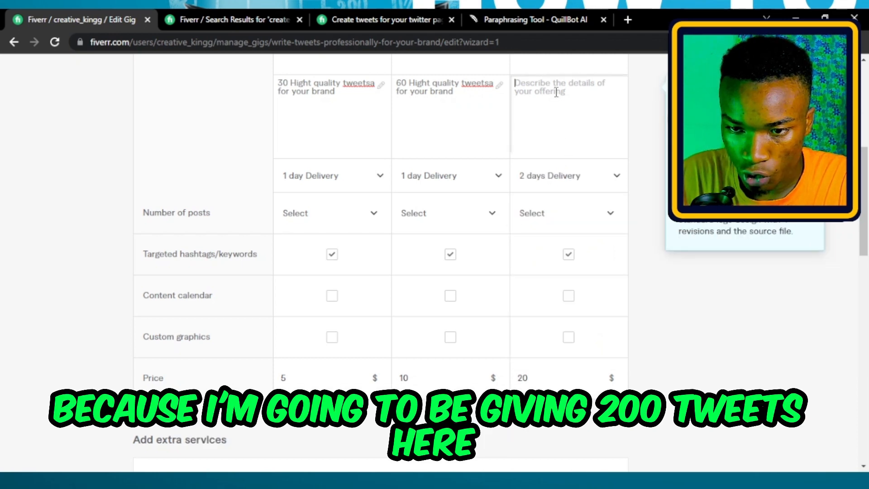
text(30 Hight quality tweetsa for your brand)
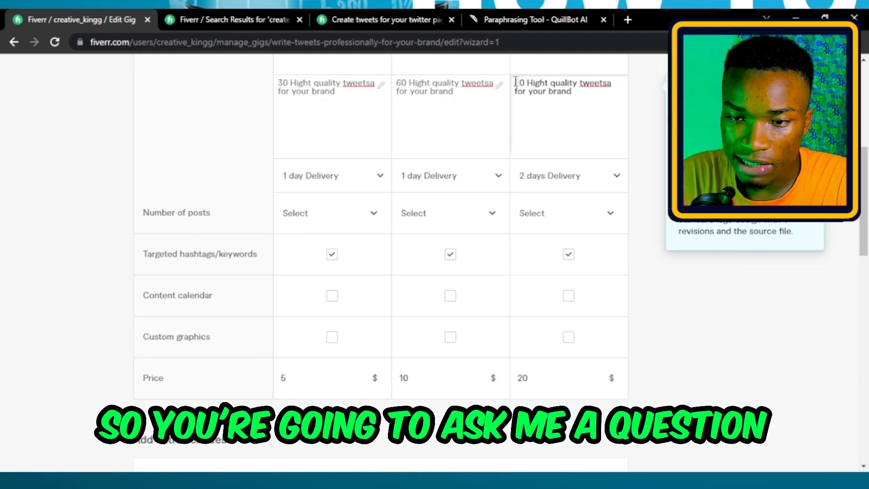
drag(520, 82, 515, 82)
text(20)
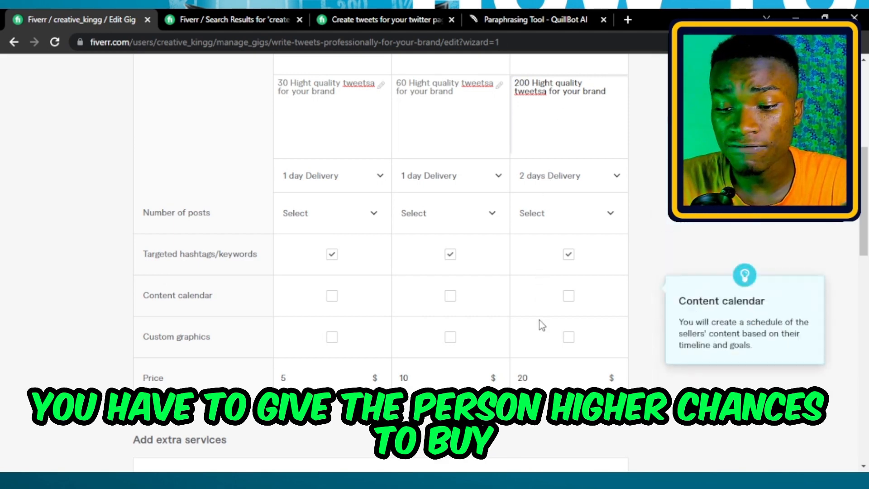
drag(531, 378, 502, 378)
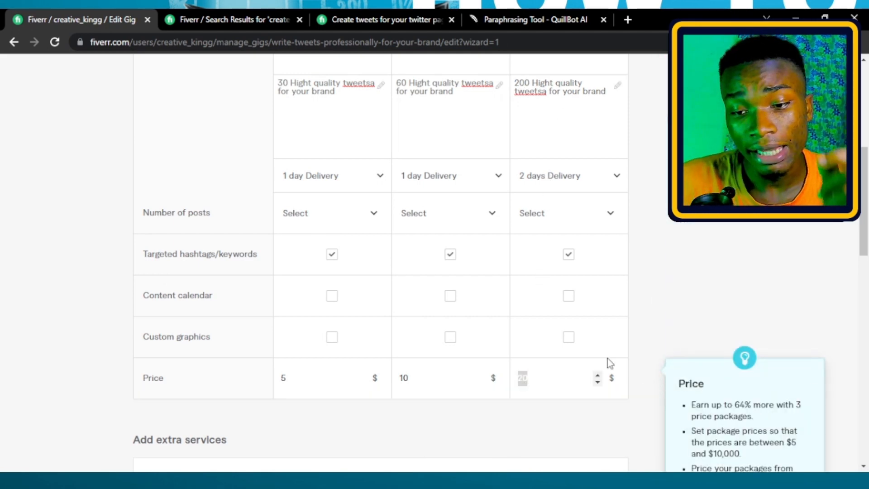
click(708, 275)
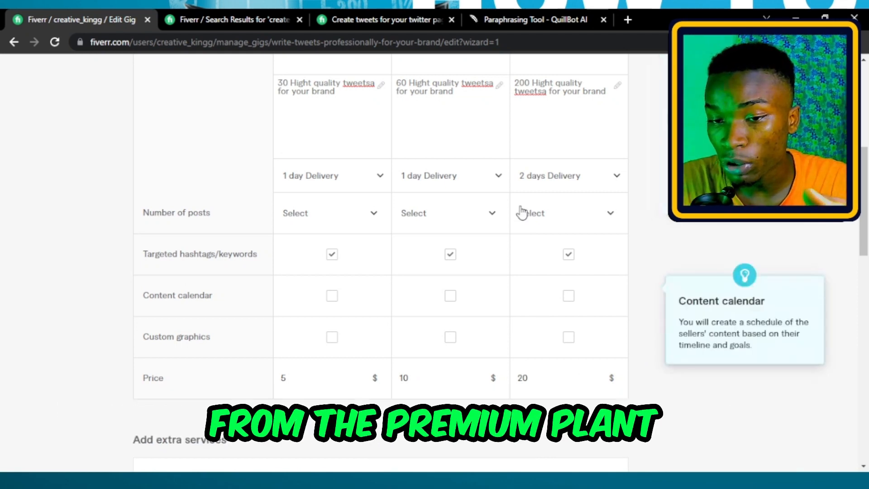
Split "tweetsa" into "tweets" and "a" in the Premium, Standard and Basic package descriptions
click(544, 93)
key(Return)
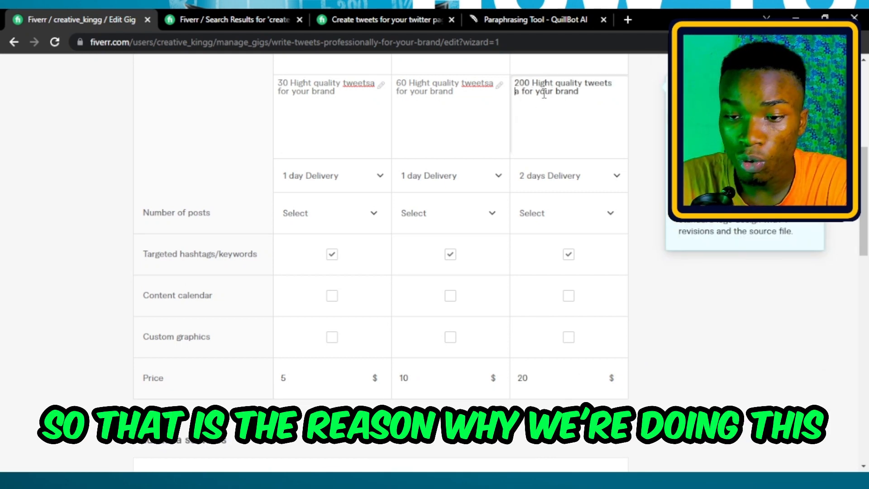
click(489, 83)
key(Return)
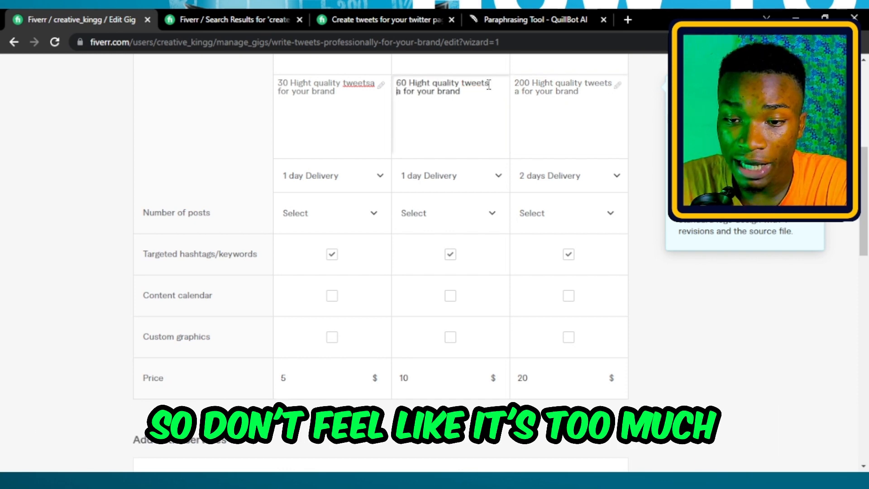
click(374, 87)
key(Return)
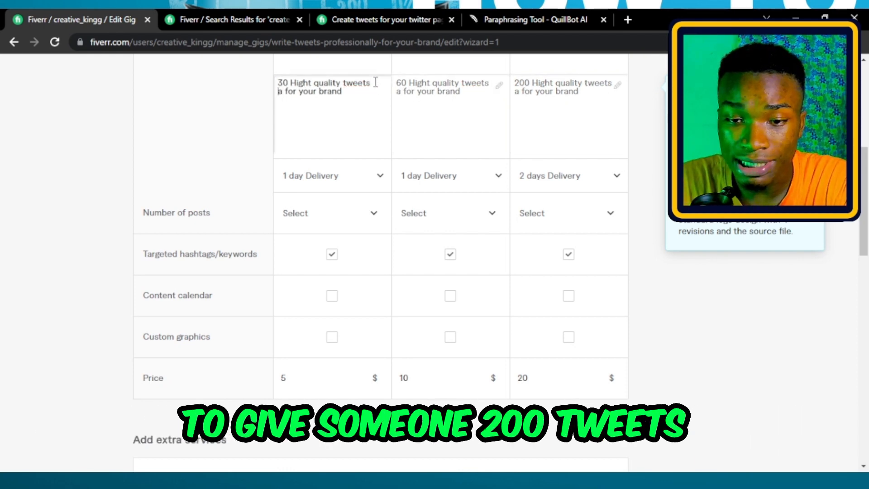
Name the third package "premium" and go on to the extra services section
scroll(500, 149, up, 5)
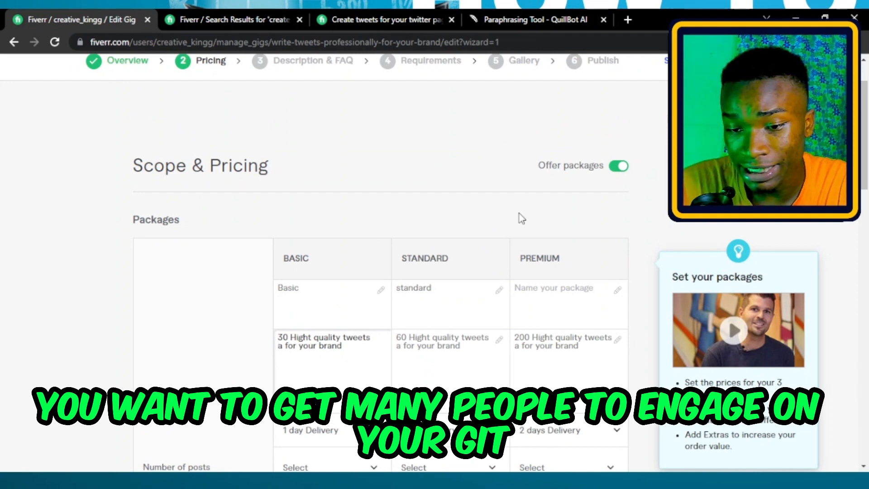
click(536, 290)
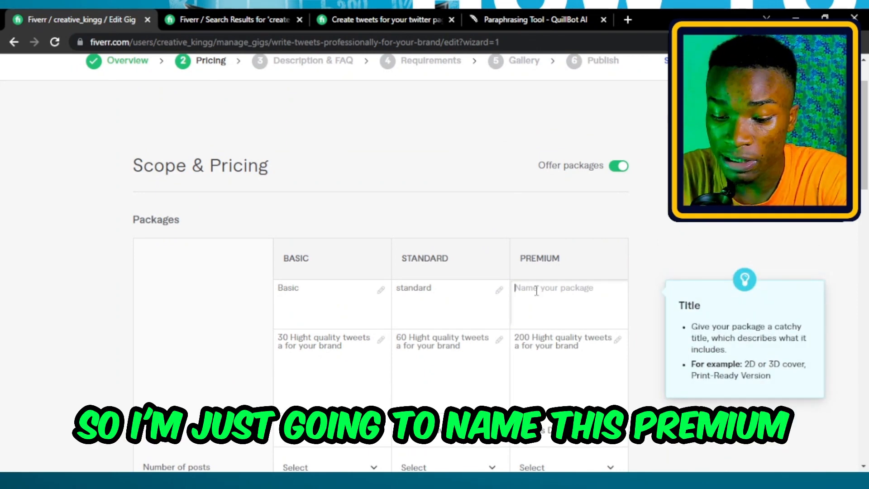
text(premium)
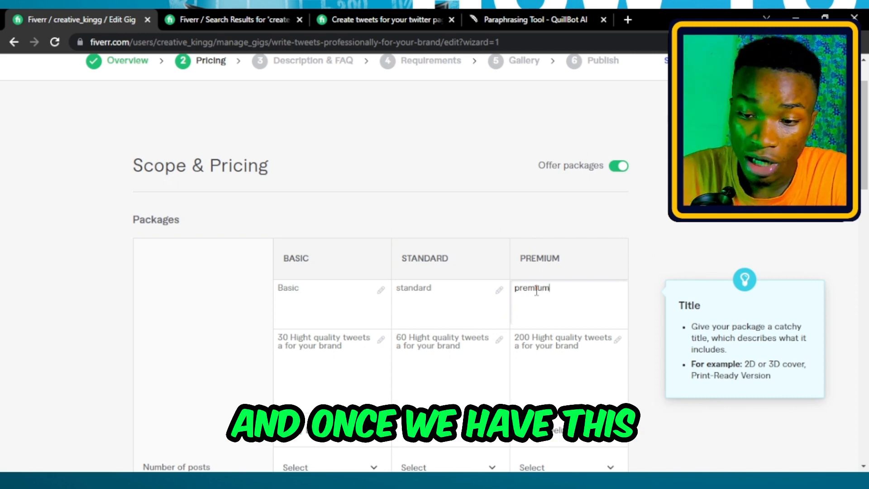
scroll(536, 290, down, 15)
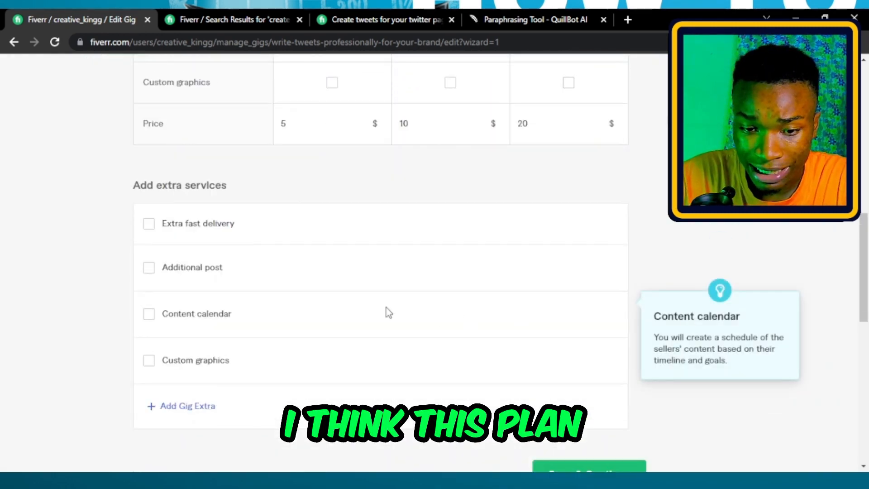
Save the pricing and fill the gig description with the copied template text about Facebook posts and tweets
click(583, 287)
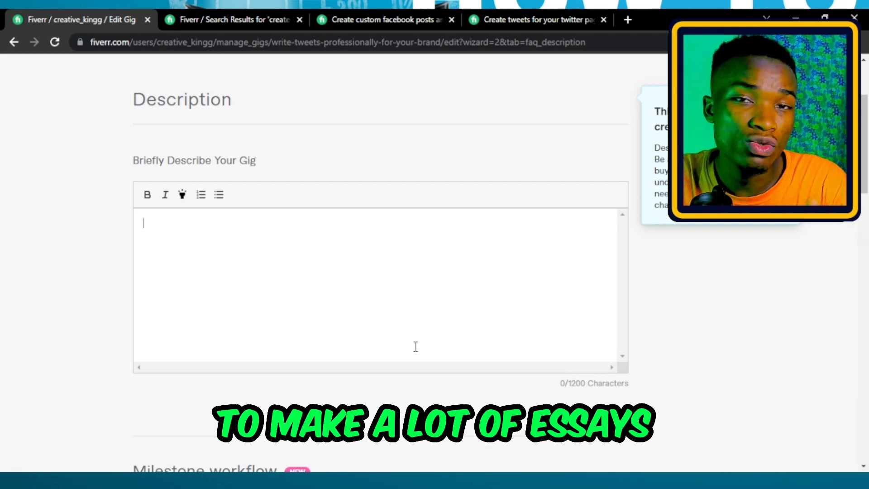
key(ctrl+v)
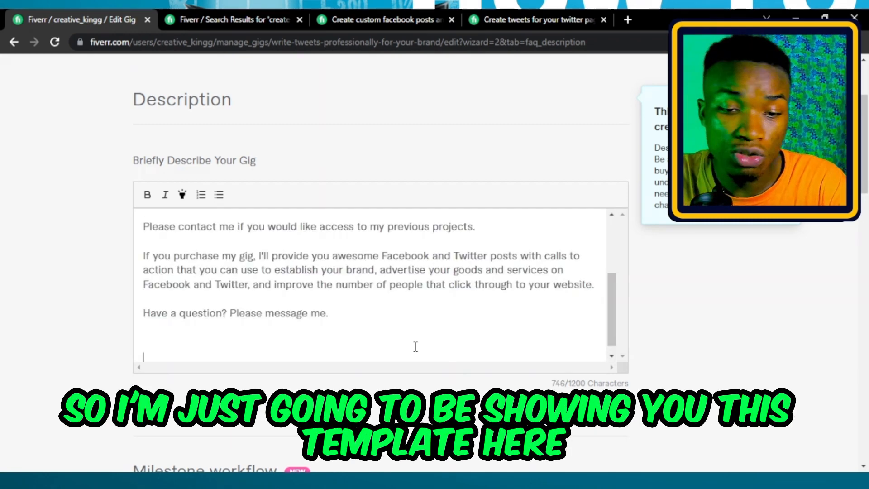
scroll(417, 344, up, 3)
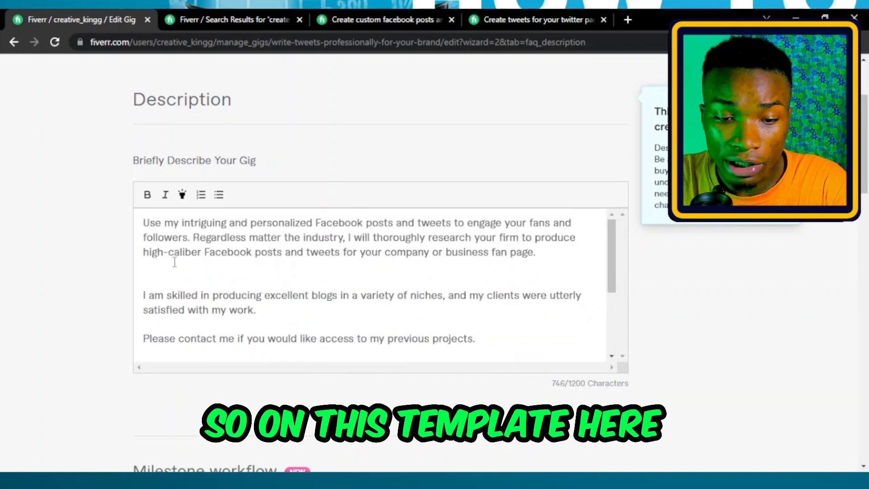
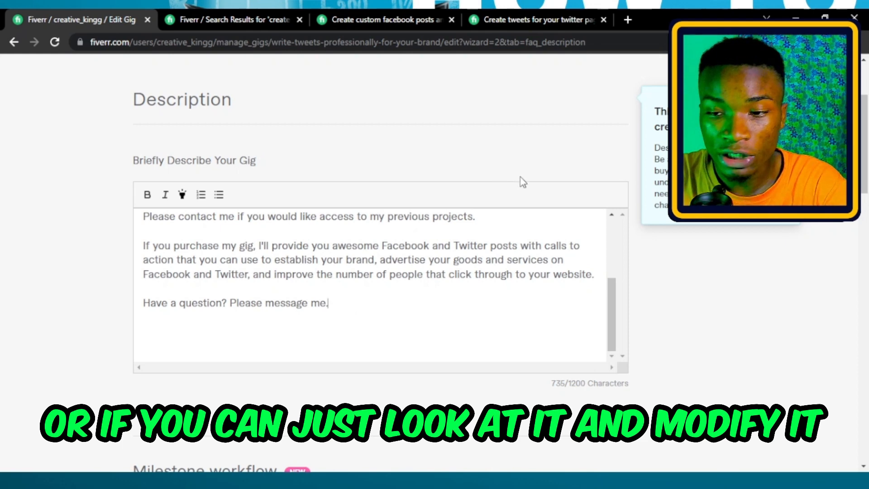
Save the gig description without adding any FAQ and continue to the requirements
scroll(425, 211, down, 3)
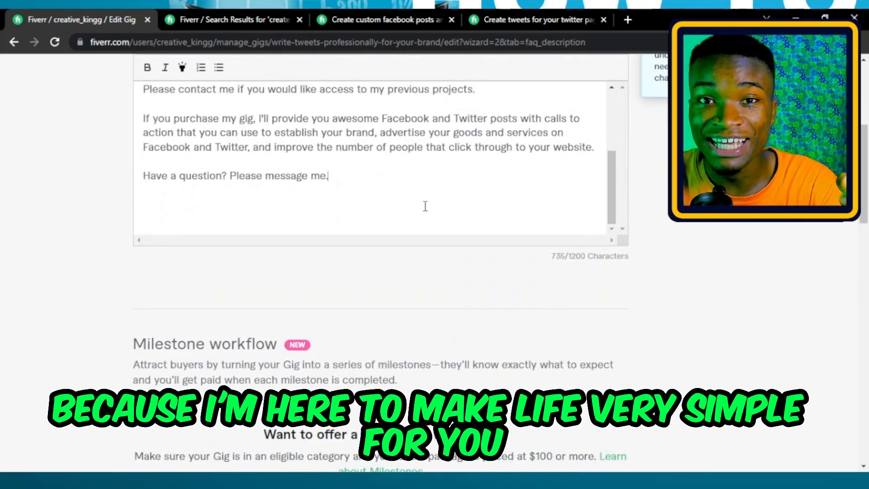
scroll(466, 266, down, 10)
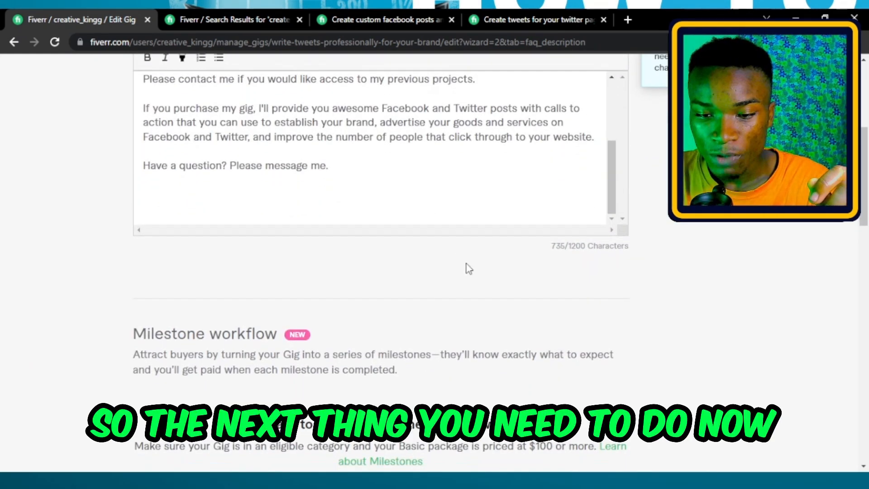
scroll(618, 368, down, 5)
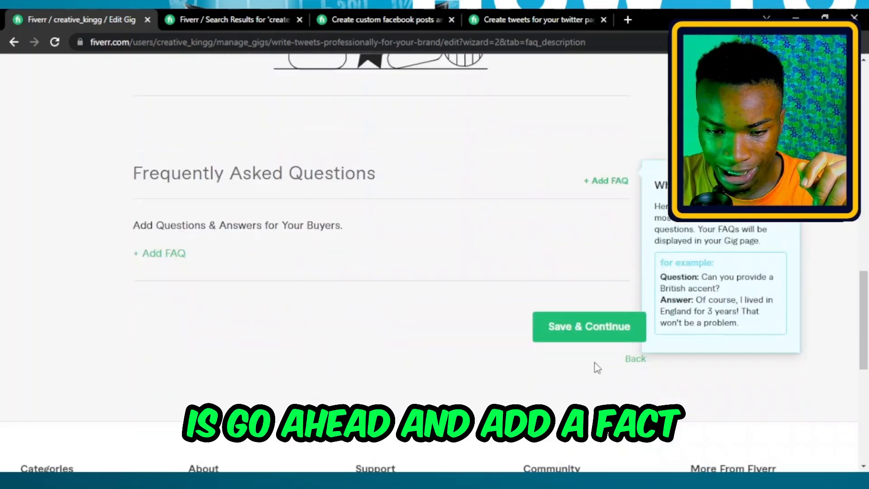
click(572, 325)
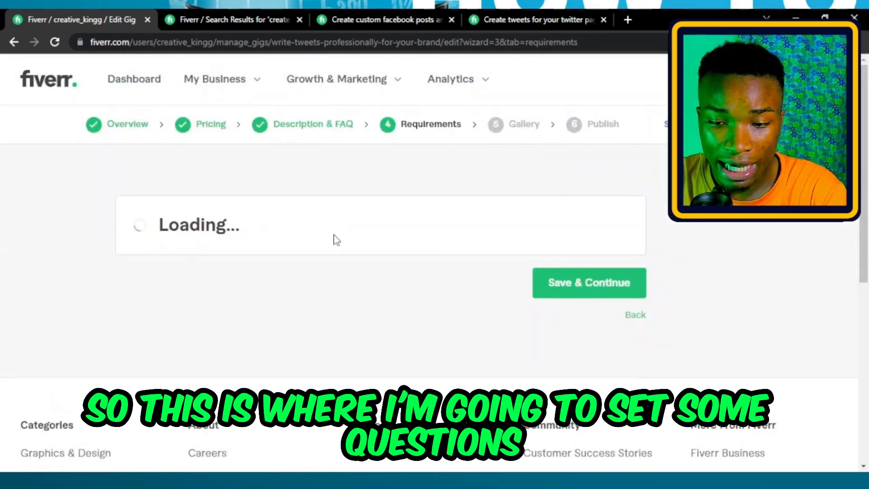
Add a required free-text question for buyers reading "what is your niche"
scroll(304, 346, down, 10)
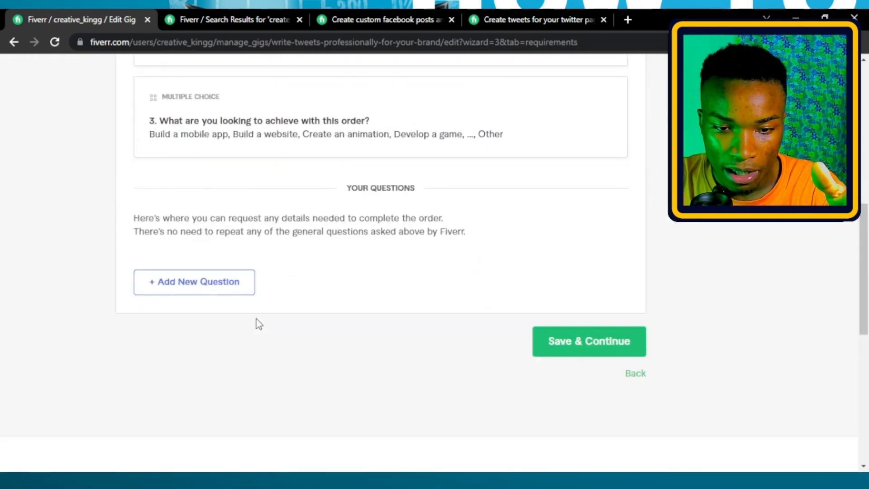
click(208, 292)
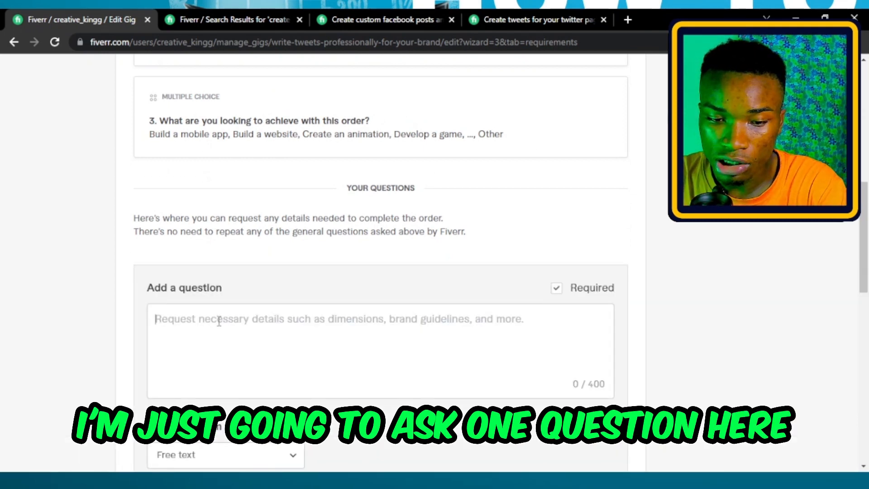
text(w)
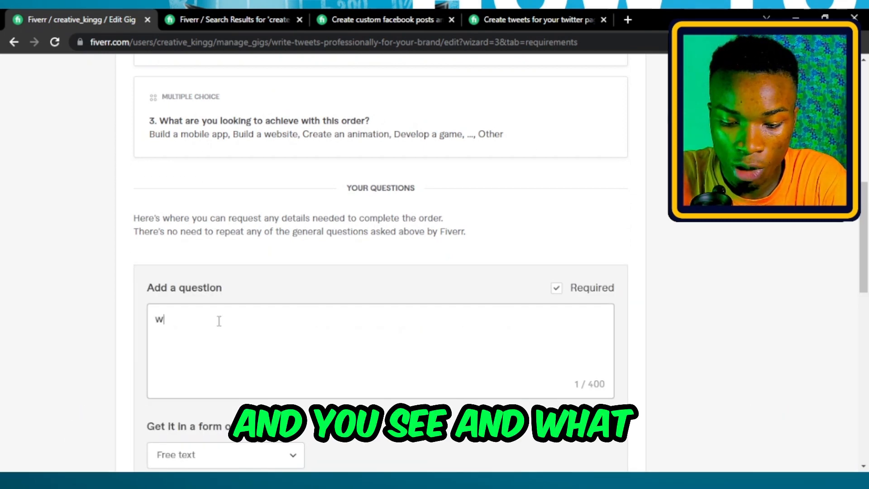
text(hat is )
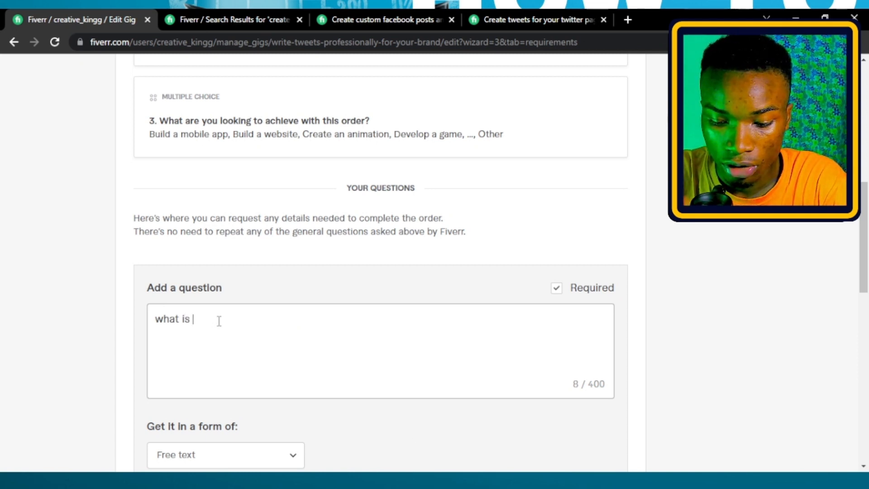
text(your)
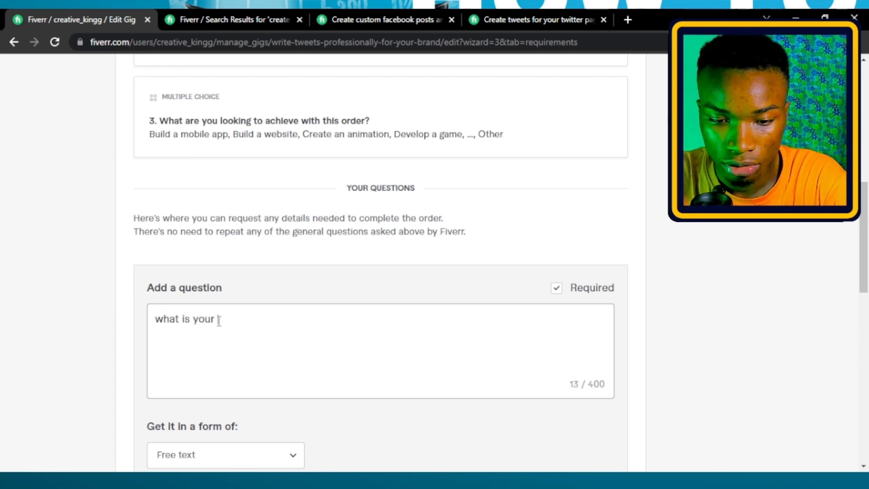
text( niche)
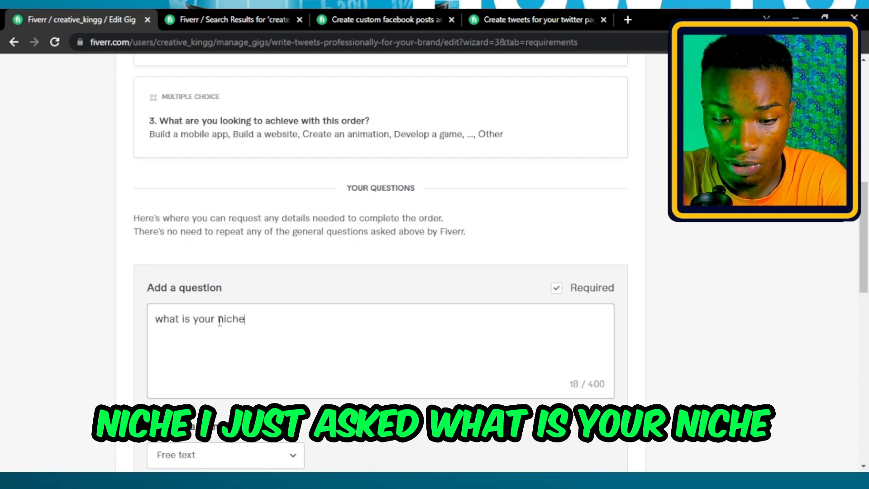
scroll(253, 320, down, 4)
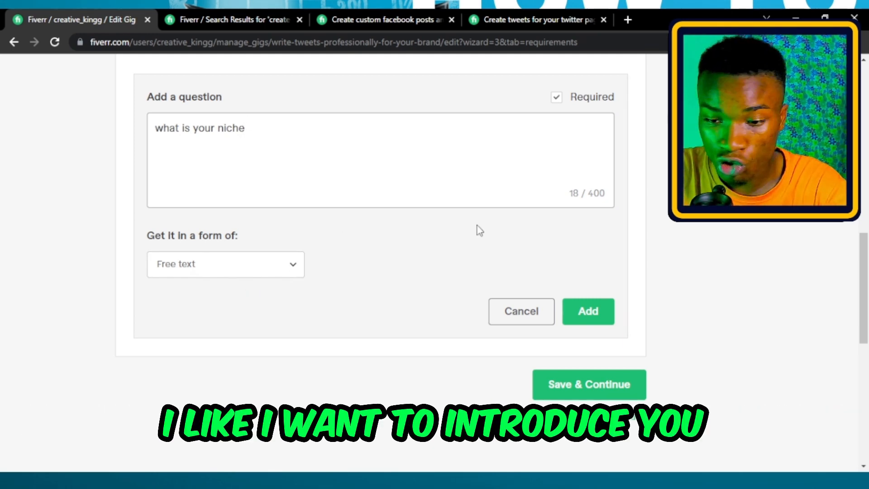
scroll(264, 120, up, 3)
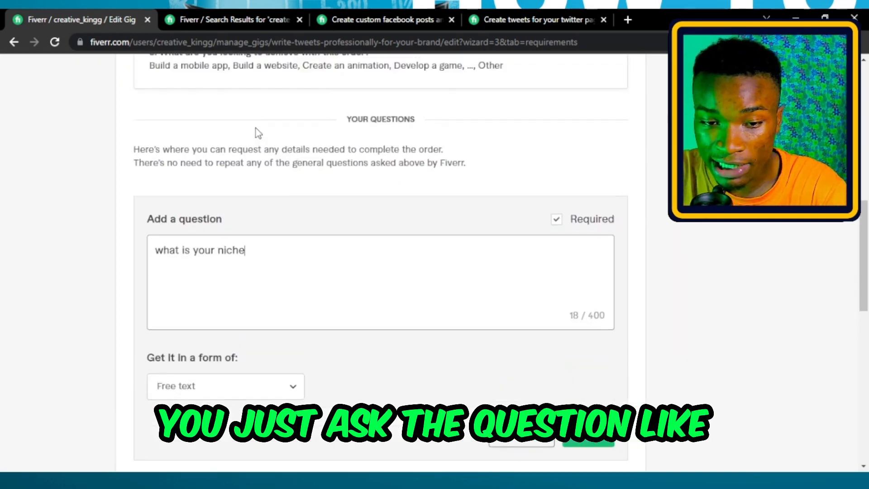
click(599, 439)
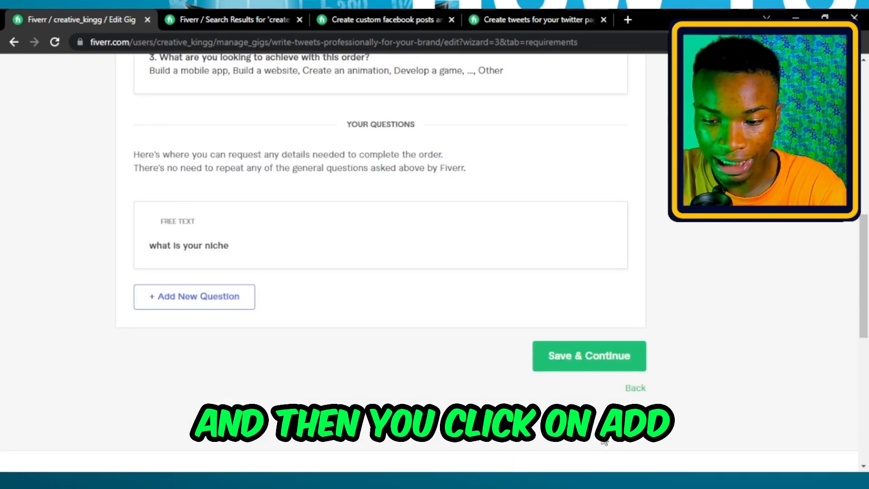
Save the requirements, continue to the gallery and read the gig image guidelines on image size
click(590, 365)
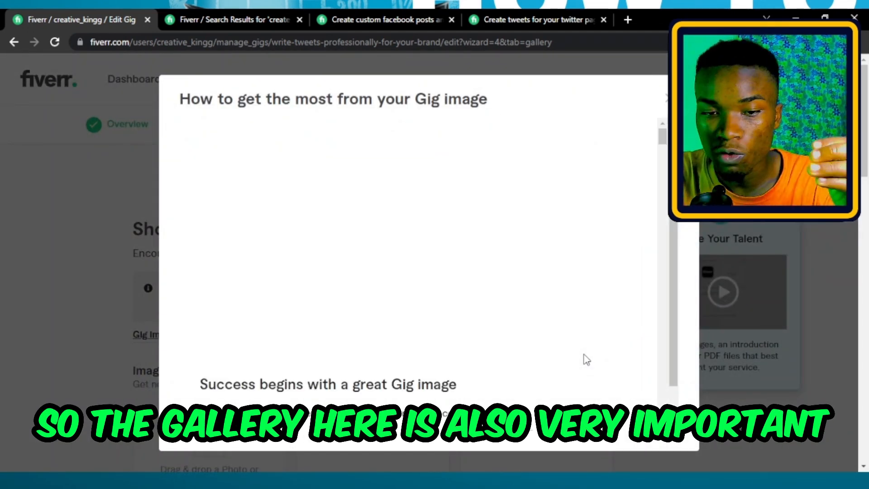
scroll(645, 188, down, 5)
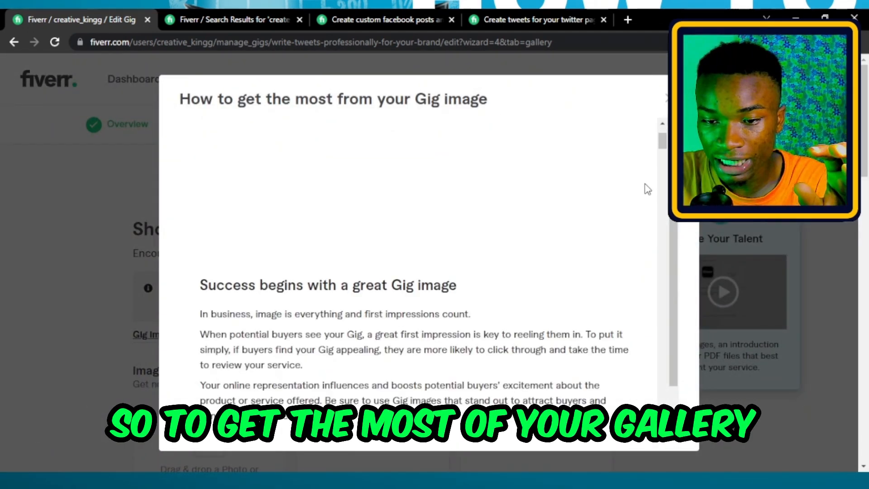
scroll(385, 254, down, 8)
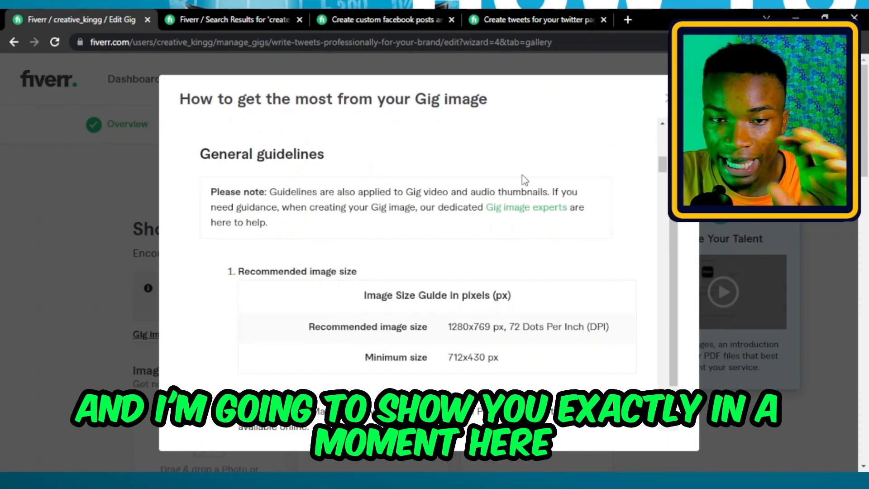
Open the Canva website in a new browser tab
click(627, 20)
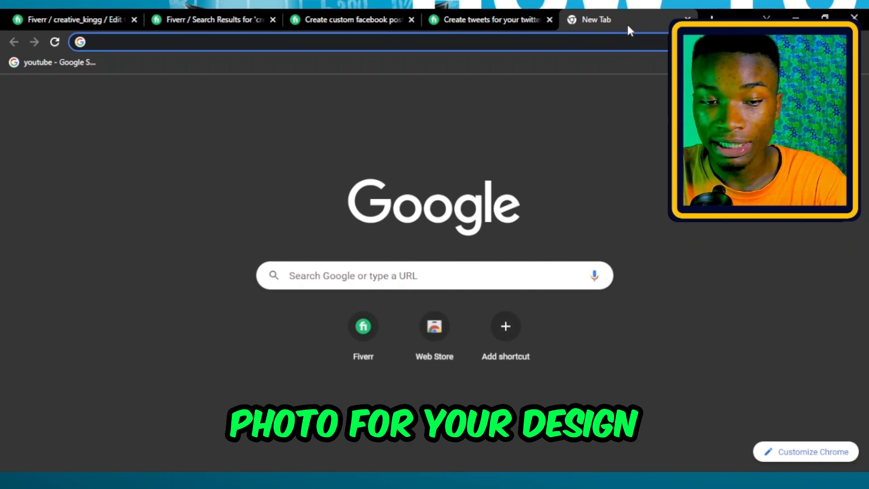
text(canv)
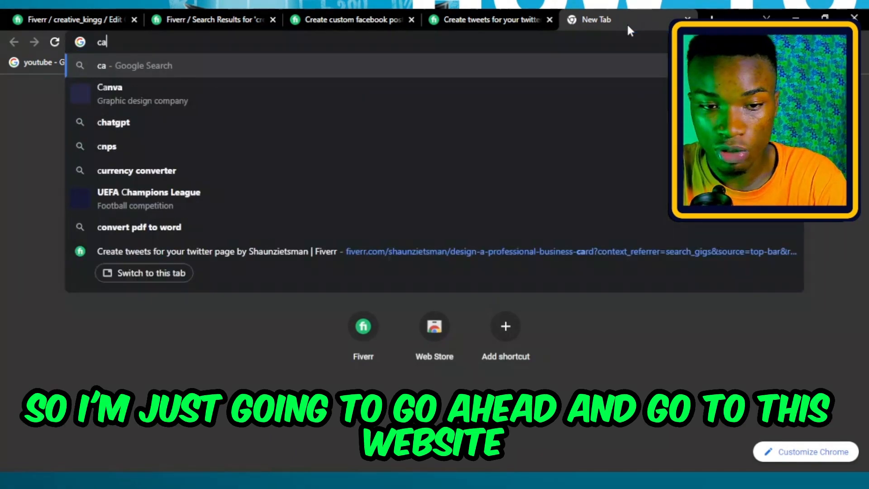
text(a.)
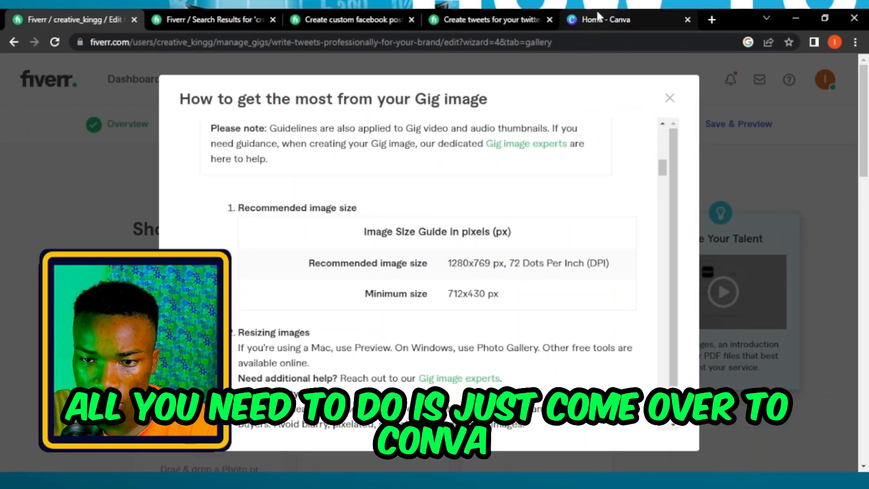
click(615, 20)
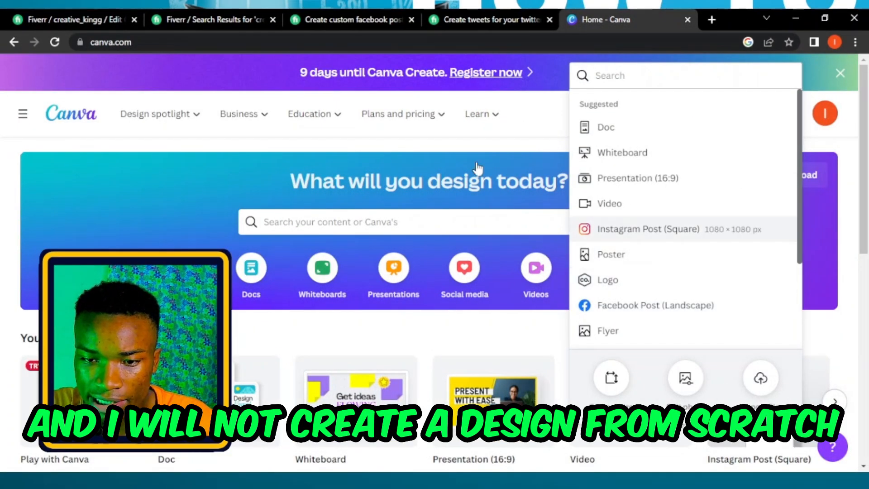
Search the templates for "youtube thumbnail" and open the Blue Modern Motivational Podcast thumbnail for customizing
click(415, 221)
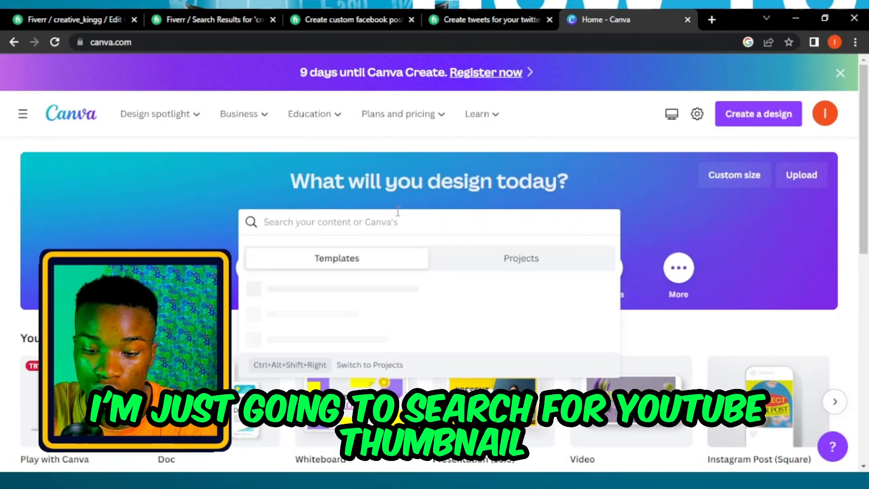
text(youtube thumbnail)
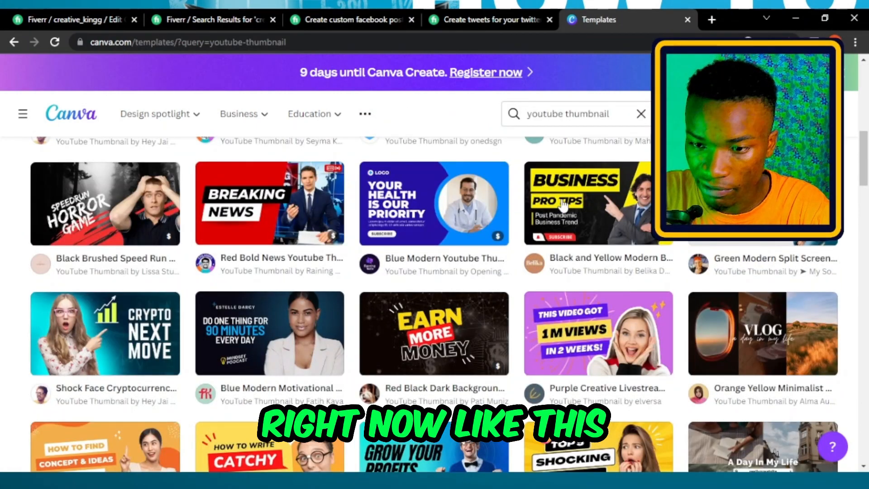
scroll(343, 344, down, 2)
scroll(344, 345, down, 3)
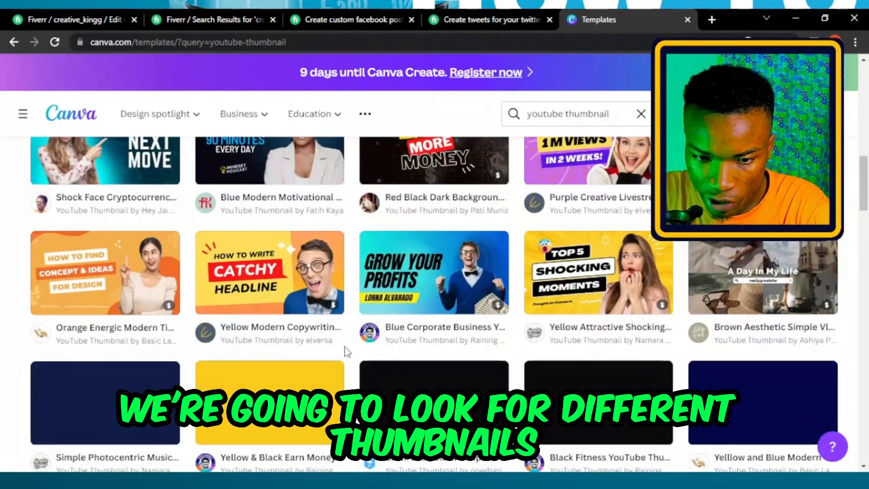
scroll(344, 346, up, 3)
click(272, 281)
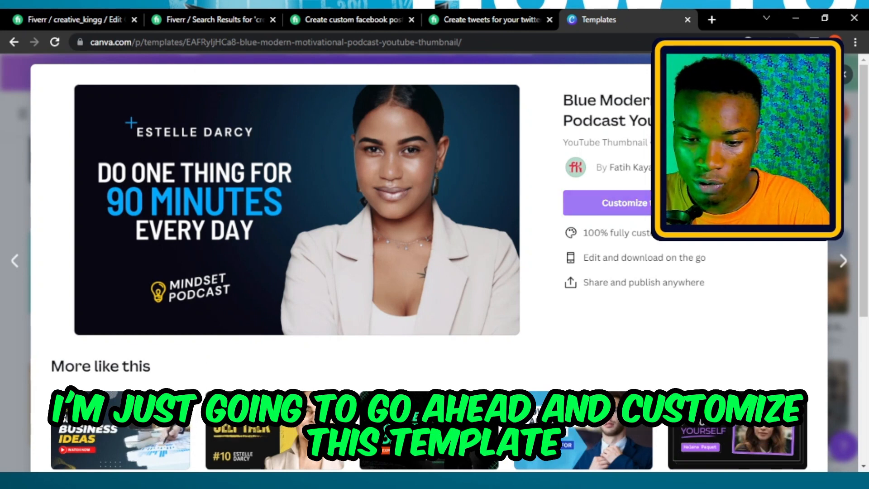
click(606, 202)
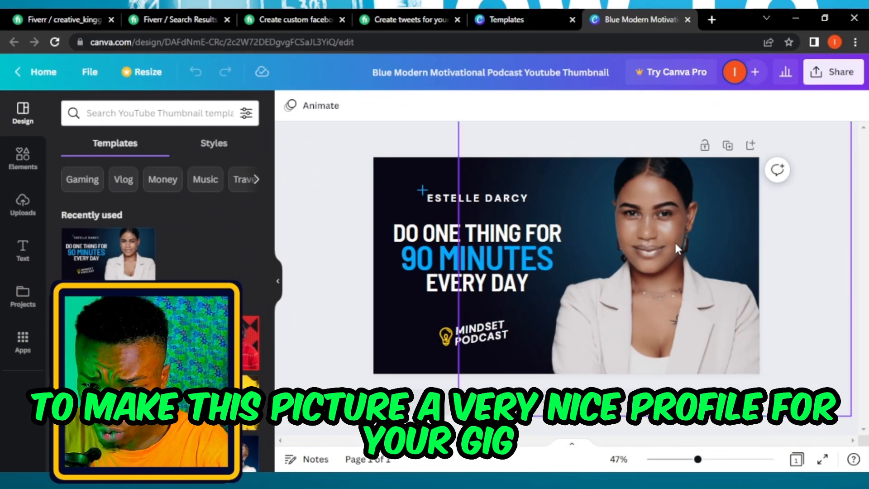
Delete the placeholder person's name above the thumbnail's headline
click(676, 246)
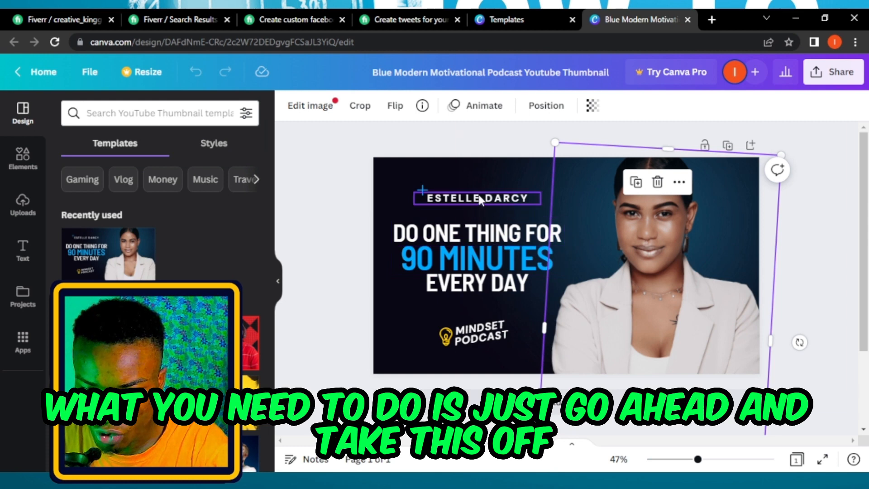
click(435, 198)
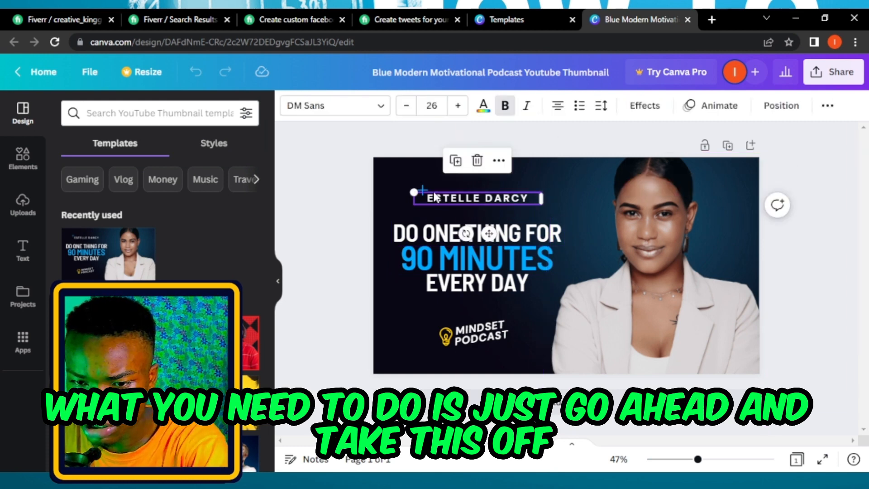
key(Delete)
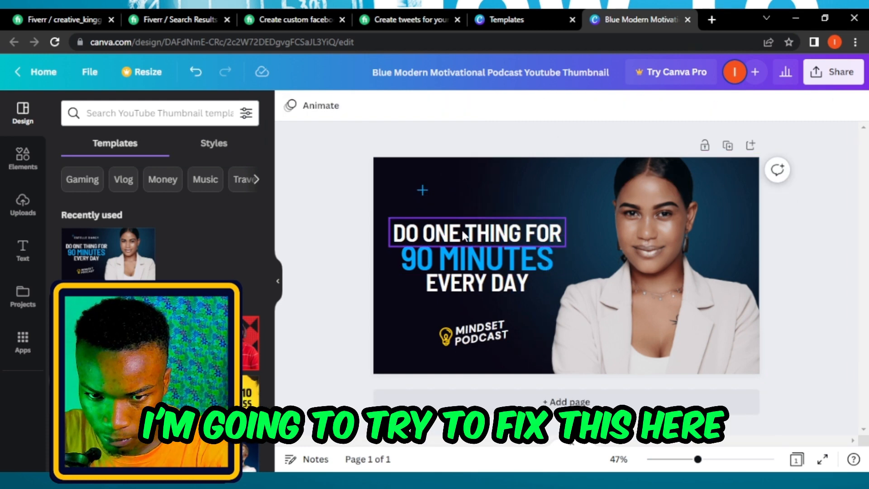
Change the font of the headline's first line to Anton and apply it to all matching text in the design
click(465, 235)
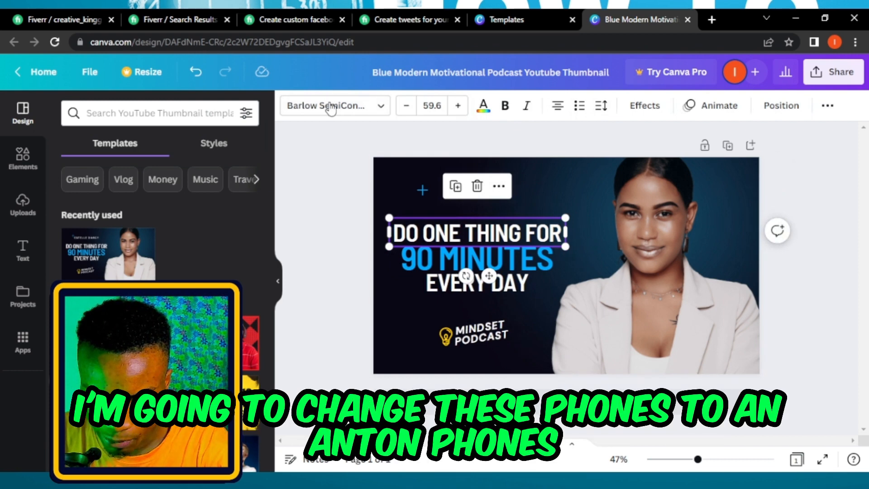
click(286, 111)
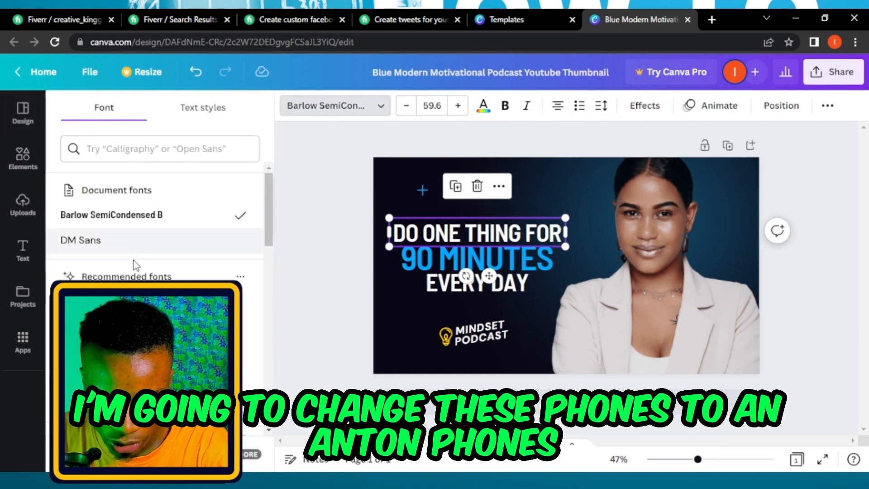
scroll(142, 196, down, 3)
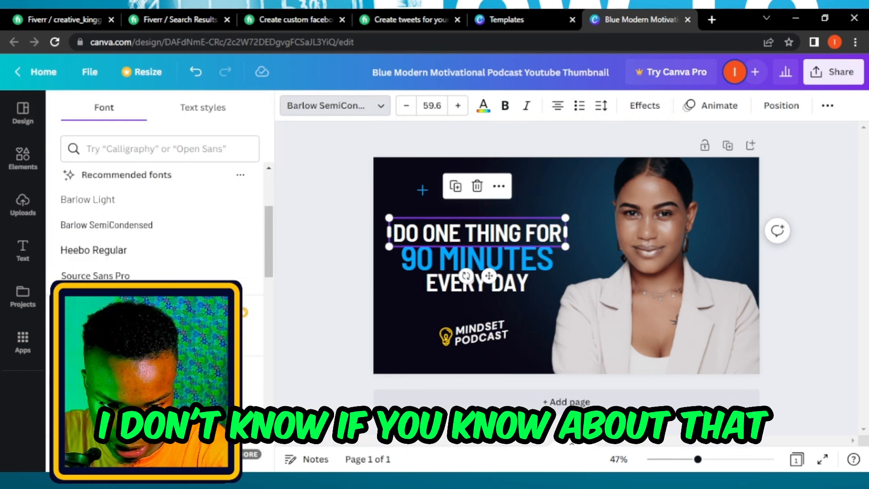
scroll(142, 204, down, 5)
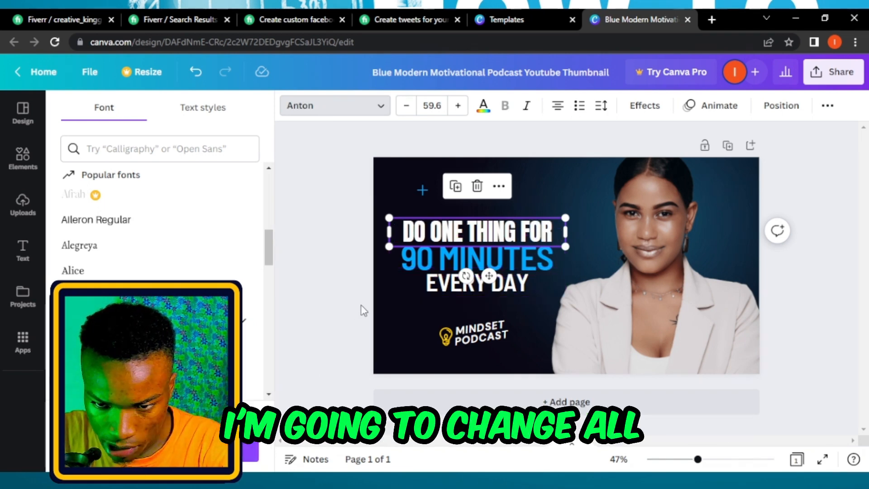
click(159, 452)
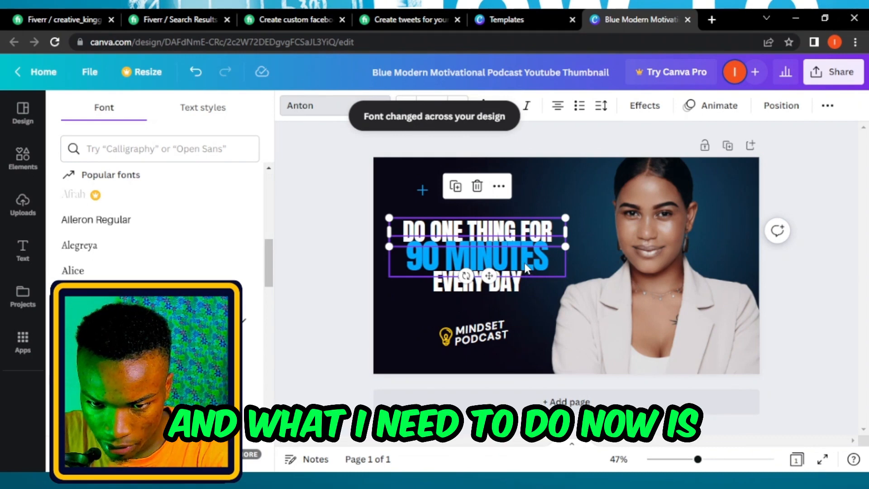
Replace the word "PODCAST" with "WRITING" in the tilted "MINDSET" text beside the bulb logo
double_click(505, 334)
key(BackSpace)
key(BackSpace)
key(BackSpace)
key(BackSpace)
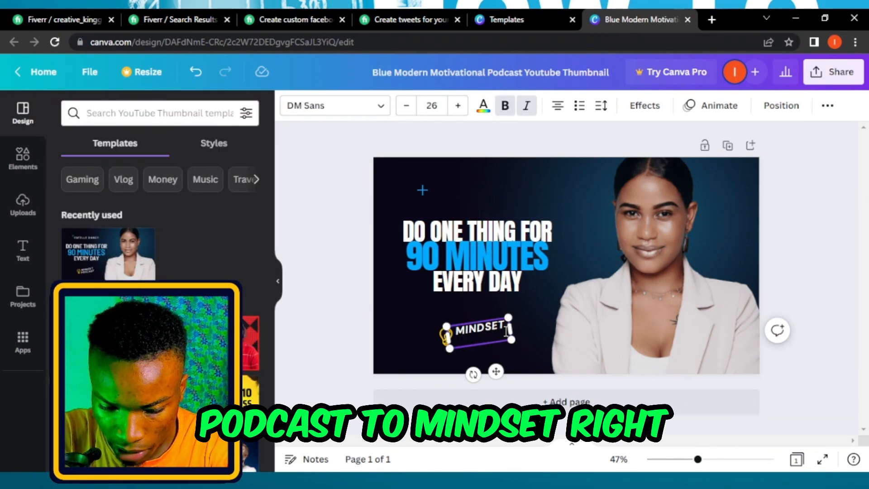
text(WRITING)
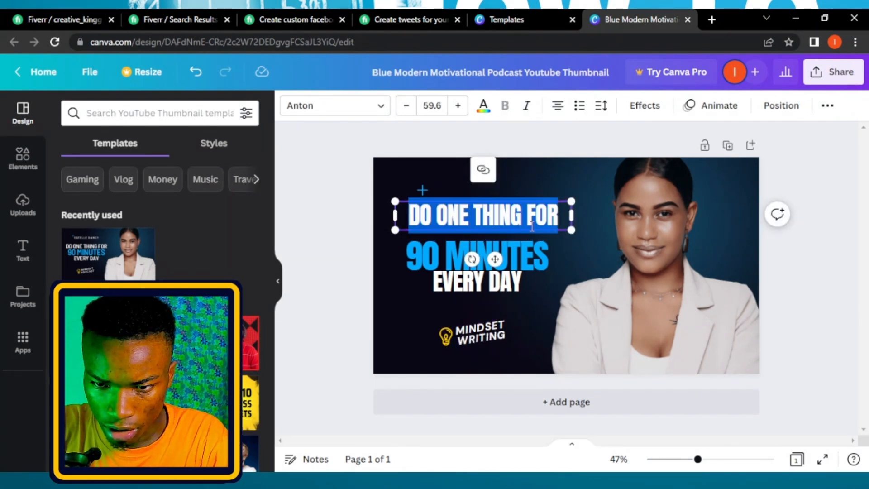
Replace the headline's first line with an enlarged "VIRAL" and its lowered last line with "FOR YOUR PAGE"
text(VIRAL)
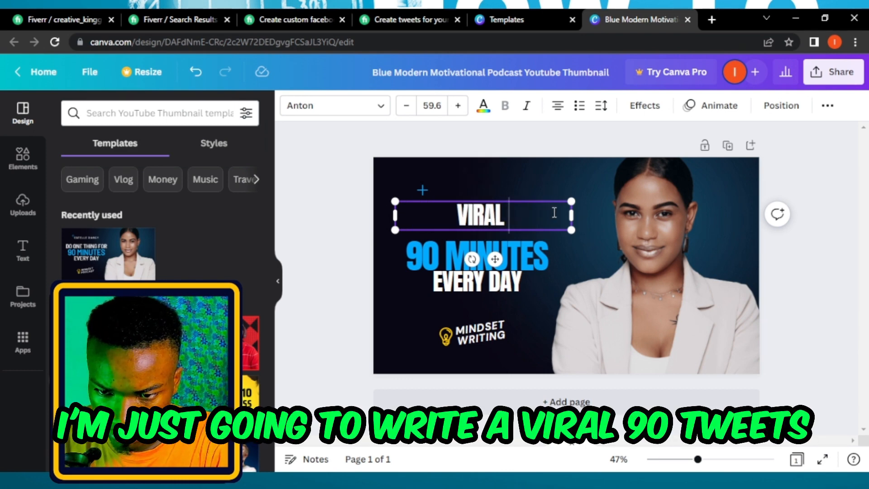
drag(571, 216, 471, 219)
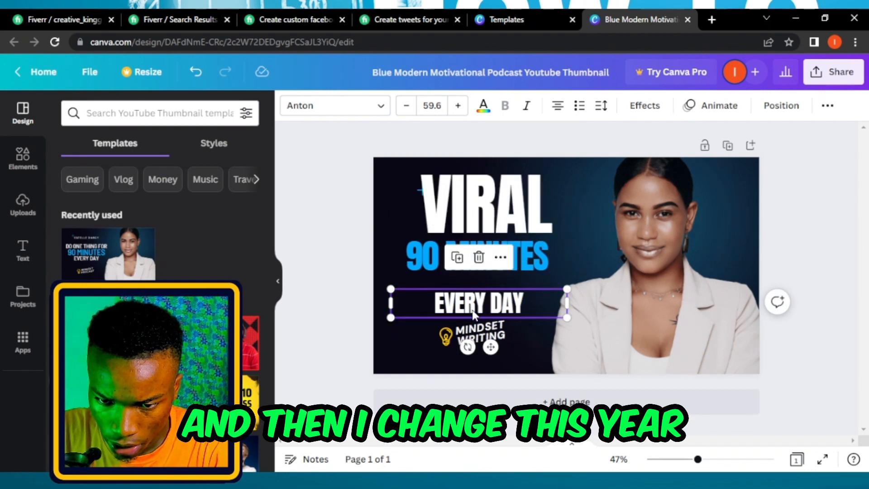
drag(474, 313, 474, 311)
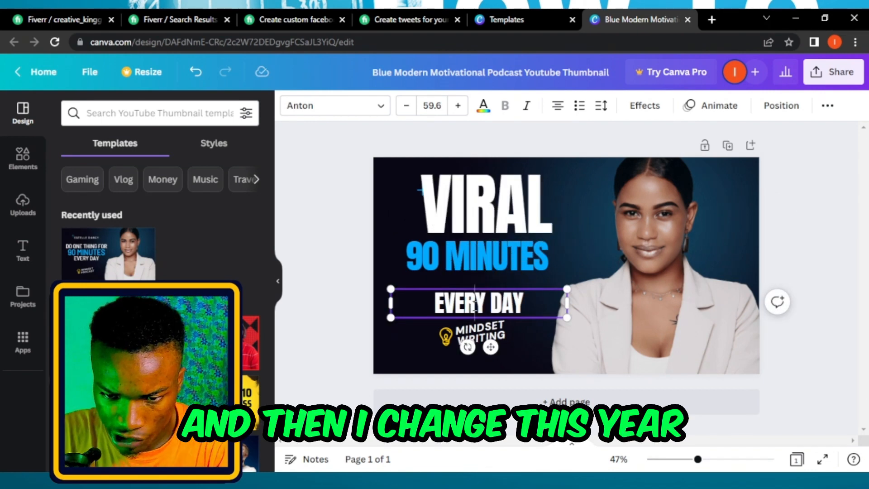
double_click(475, 308)
text(FOR)
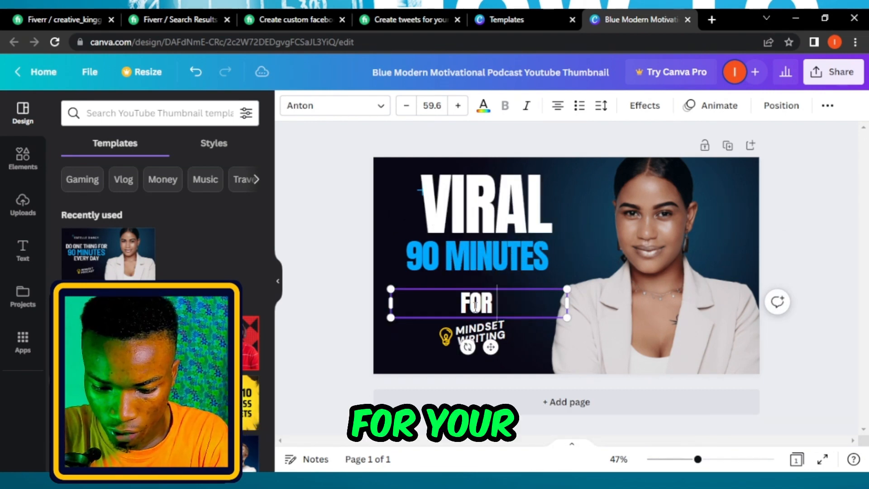
text( YOUR)
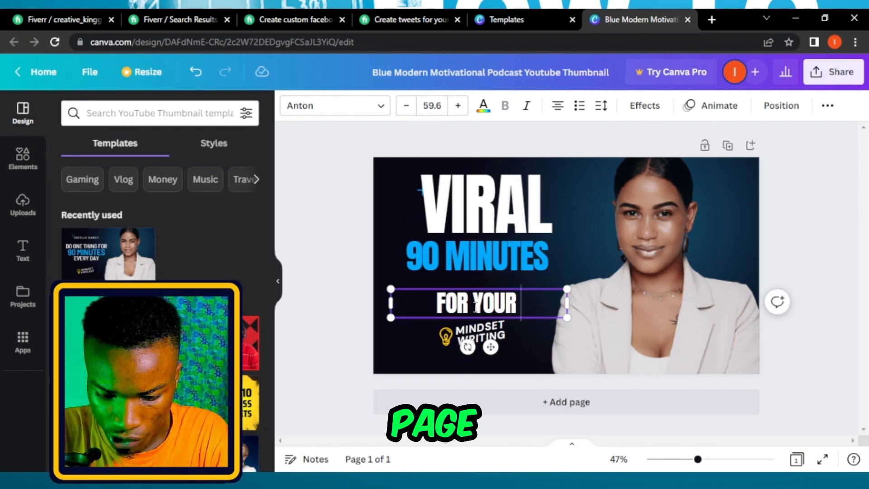
text( PAGE)
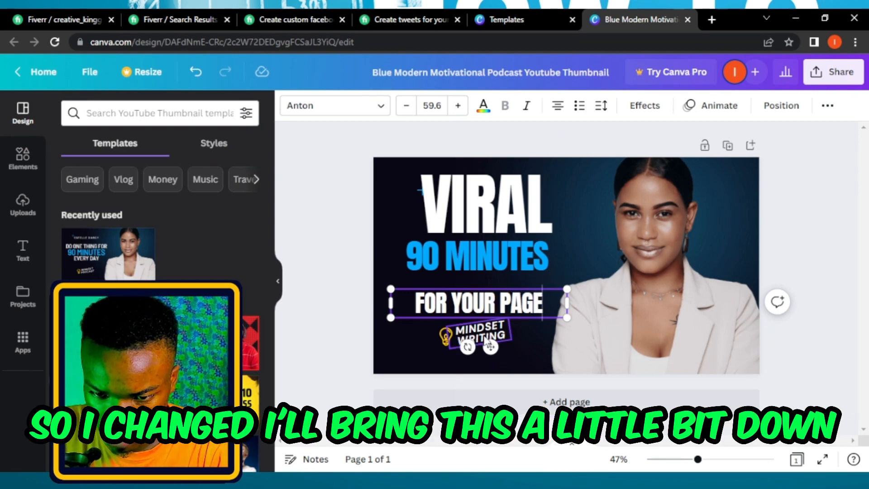
click(469, 340)
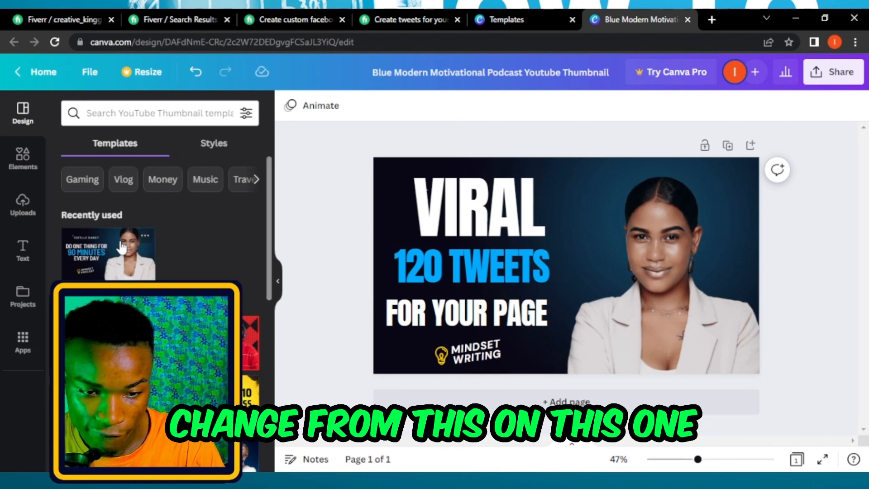
Download the thumbnail as a PNG, switch to the Fiverr gig gallery and close the gig image guidelines
click(818, 73)
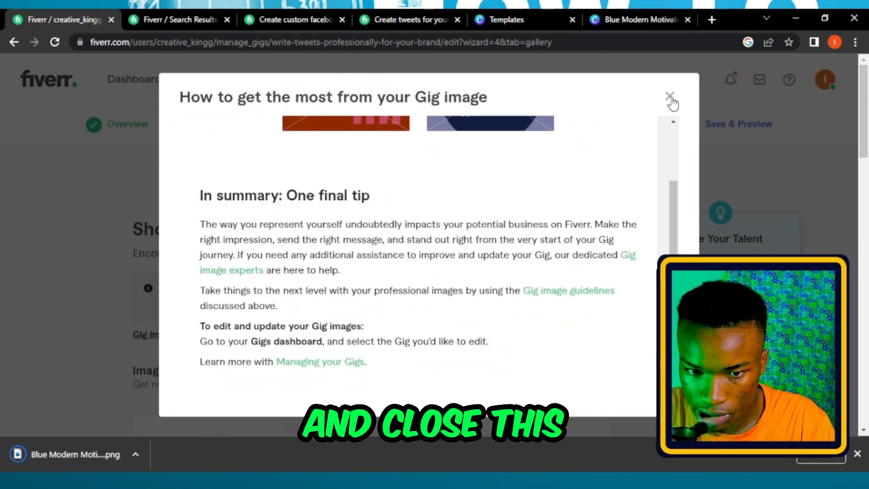
click(670, 99)
scroll(355, 271, down, 5)
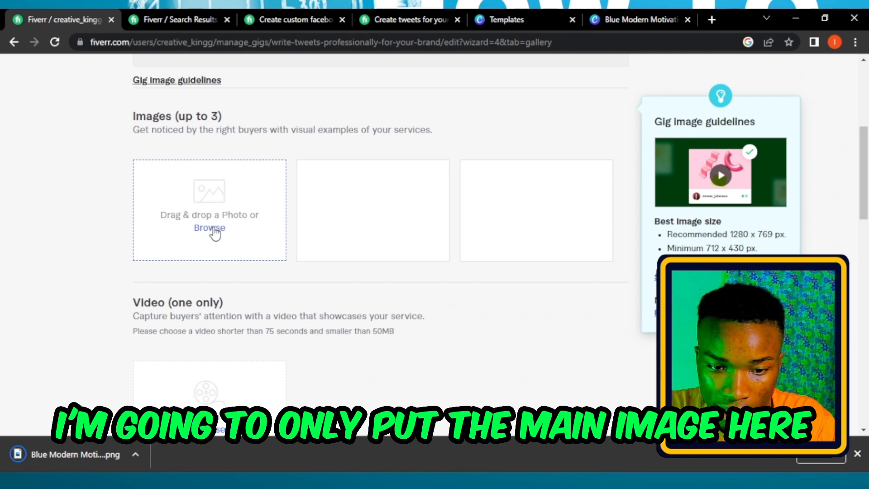
Upload the downloaded thumbnail PNG as the first image in the gig's gallery, leaving the video and document slots empty
scroll(219, 390, down, 10)
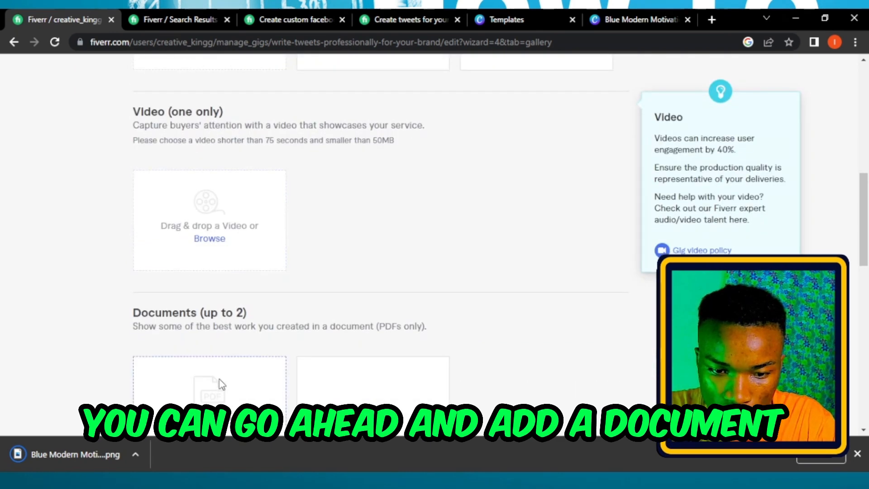
scroll(210, 233, up, 4)
scroll(231, 236, up, 2)
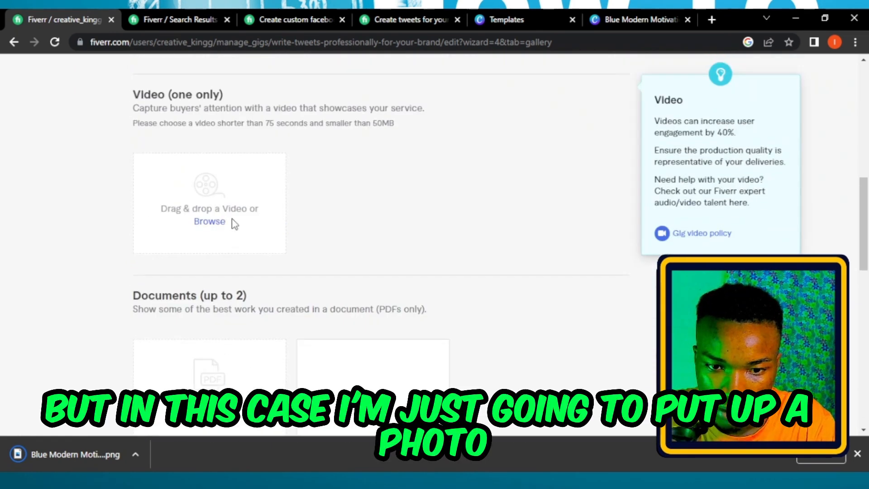
scroll(229, 224, up, 2)
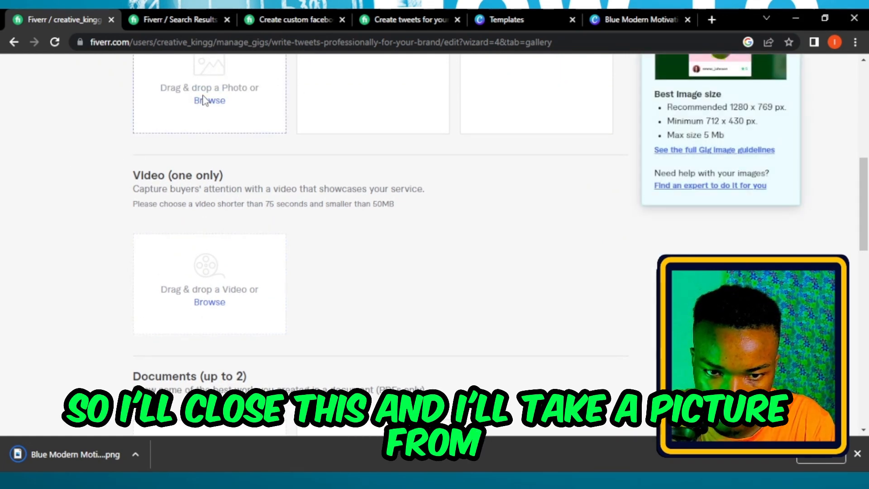
scroll(213, 110, up, 4)
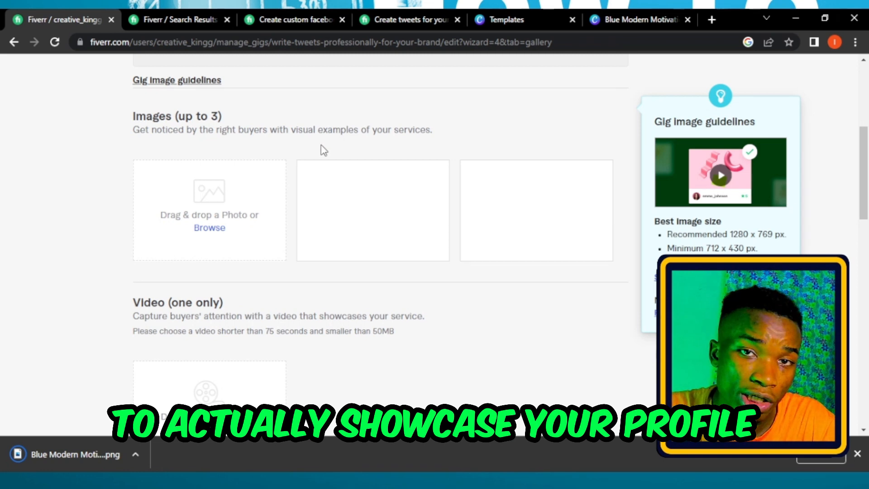
click(201, 233)
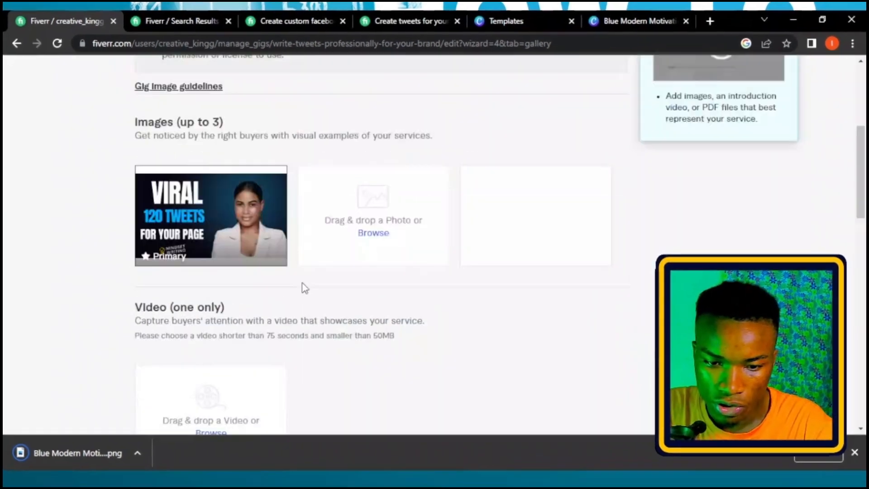
Save the gallery without a video or documents and continue to the publishing stage
scroll(313, 299, down, 2)
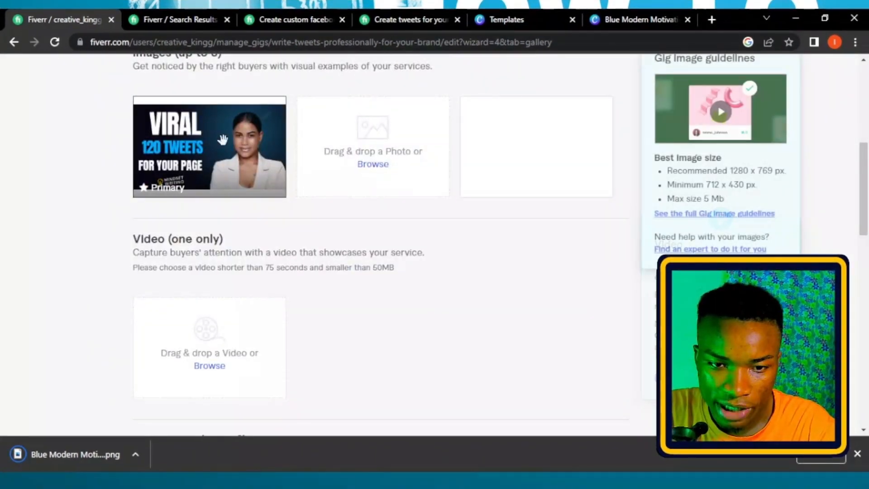
scroll(366, 201, down, 5)
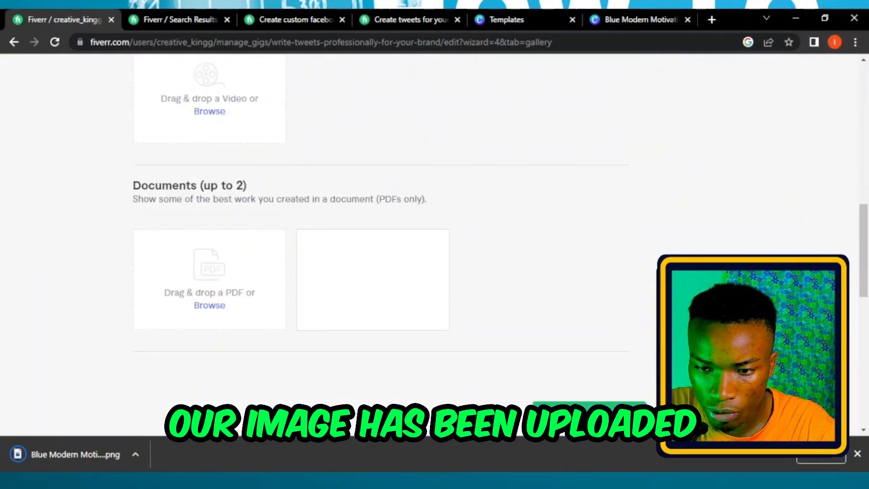
scroll(635, 402, down, 1)
click(578, 348)
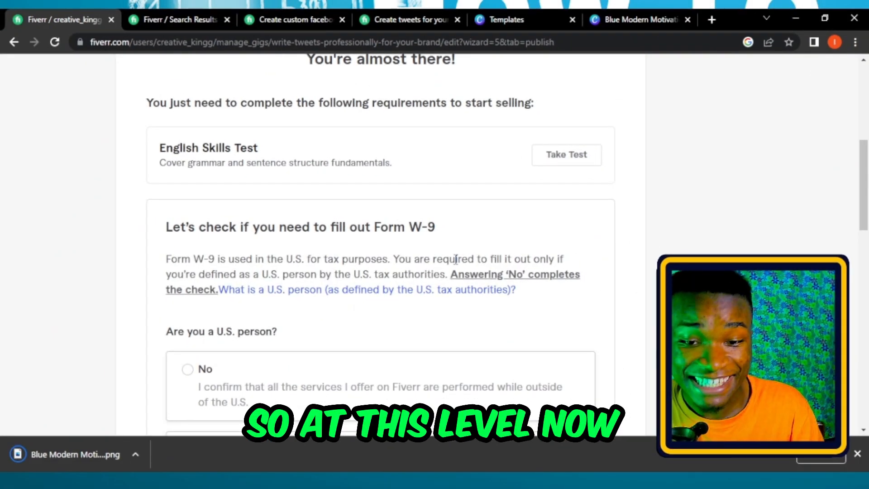
Answer "No" to the Form W-9 question about being a U.S. person, save the answer and dismiss the confirmation
scroll(559, 225, down, 2)
scroll(568, 250, up, 8)
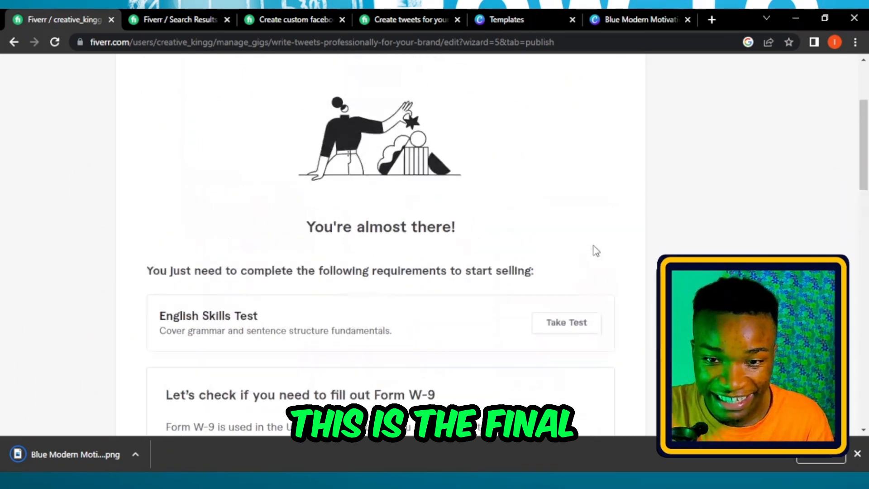
scroll(360, 168, down, 4)
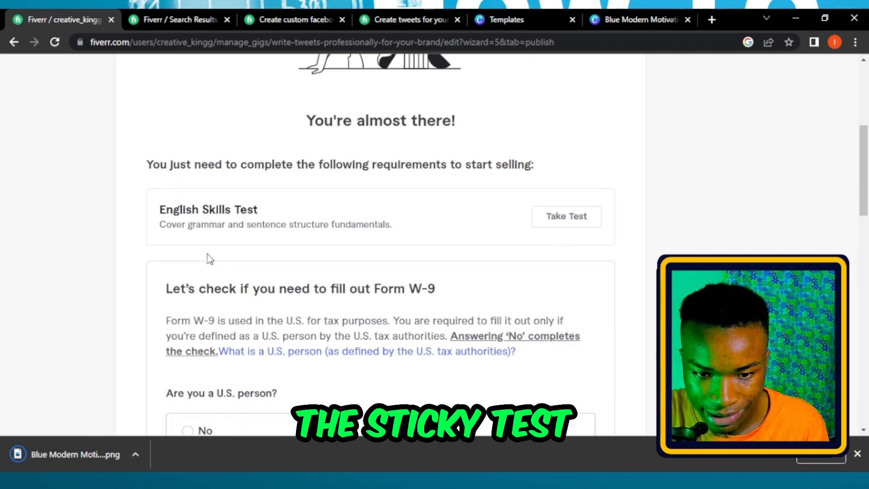
scroll(274, 199, down, 4)
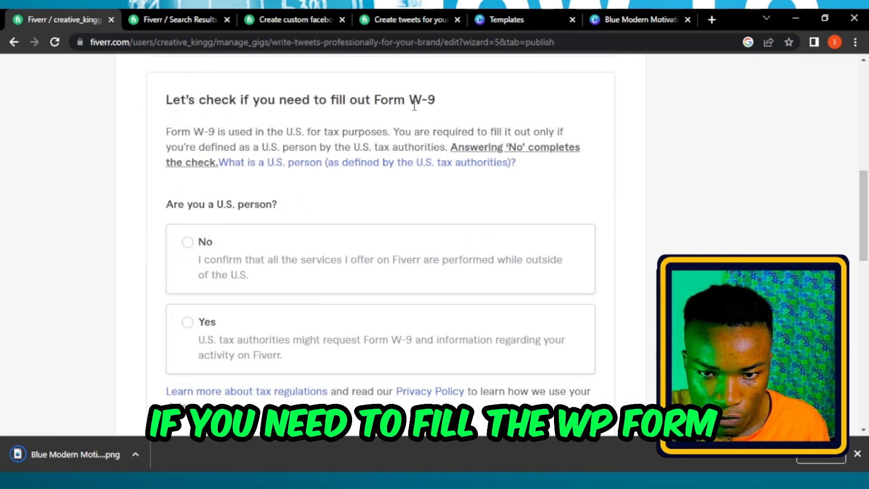
click(189, 253)
scroll(260, 294, down, 5)
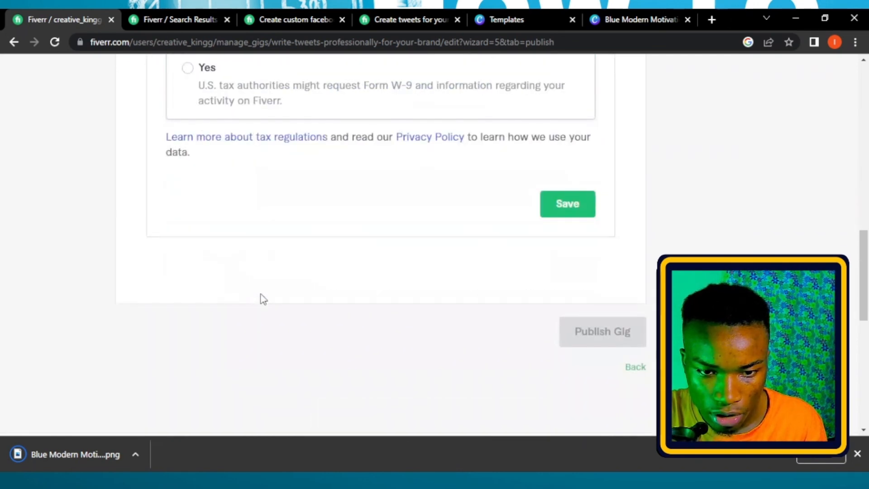
click(569, 203)
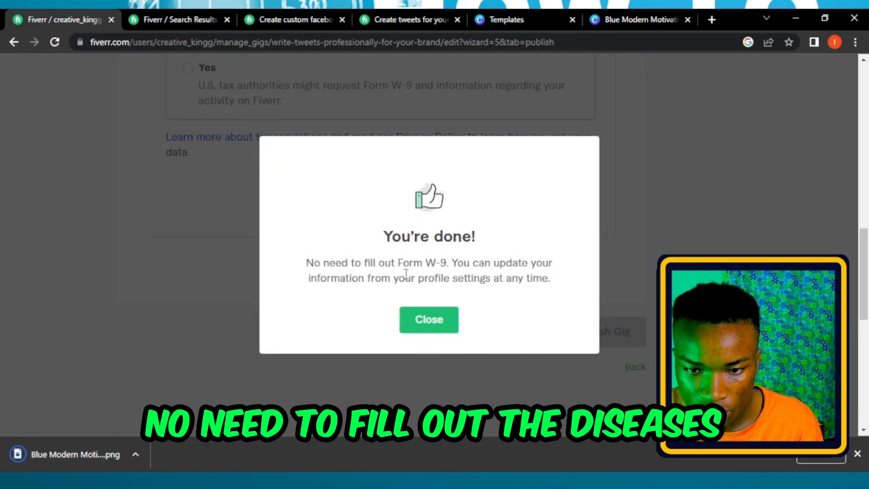
click(442, 330)
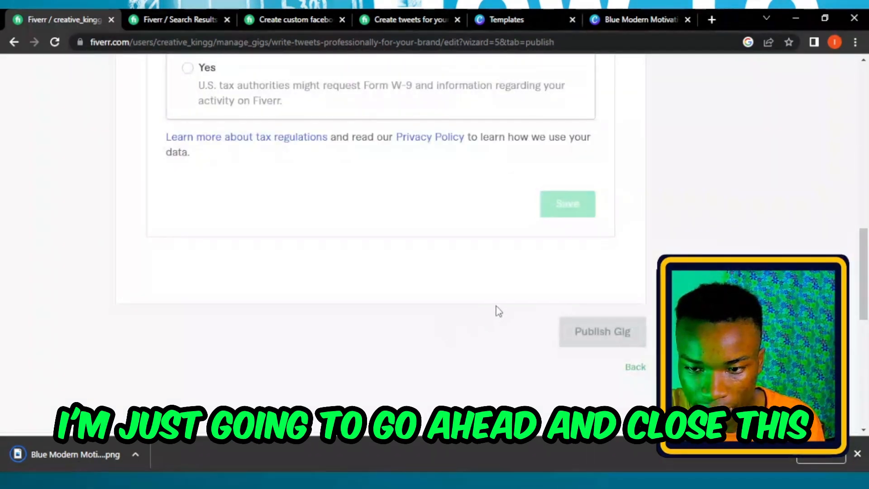
Open the required English Skills Test and read its duration, question and instruction sections
scroll(643, 344, up, 10)
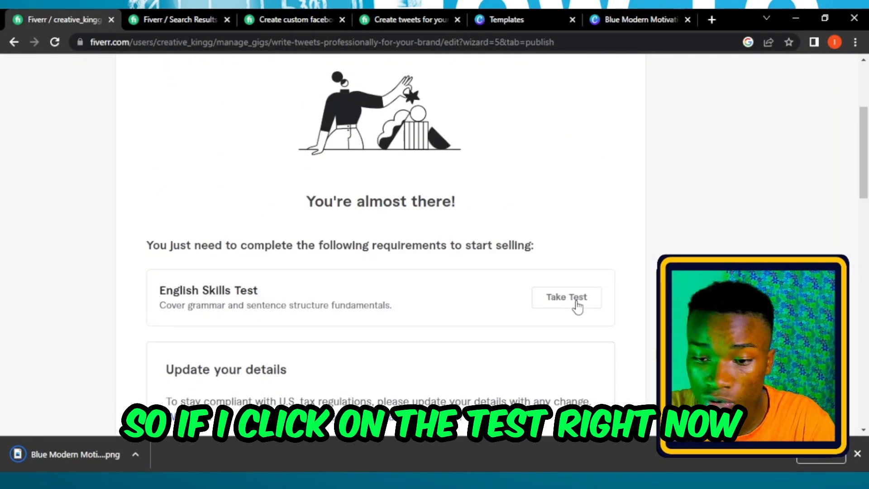
scroll(593, 314, down, 15)
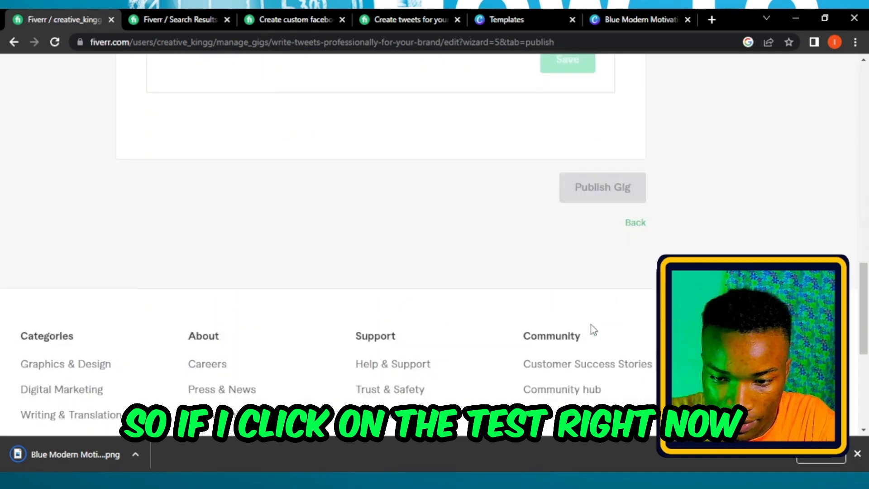
scroll(593, 329, up, 10)
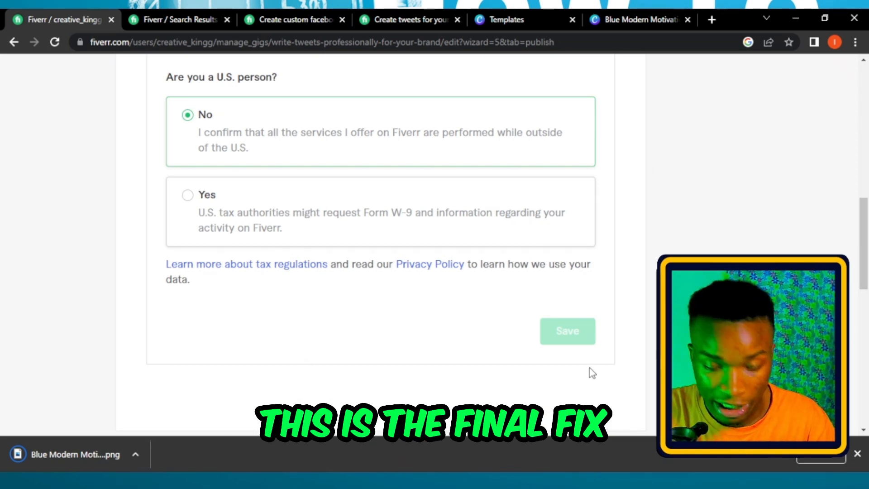
scroll(602, 338, up, 5)
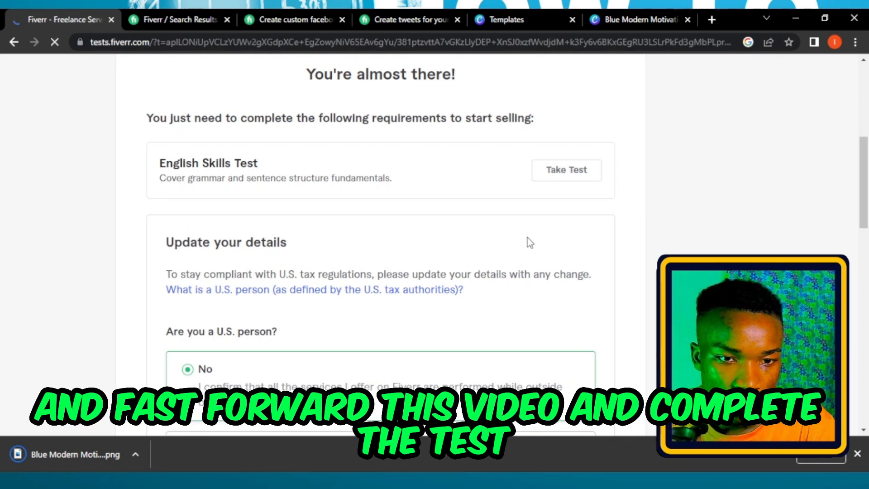
scroll(286, 226, down, 8)
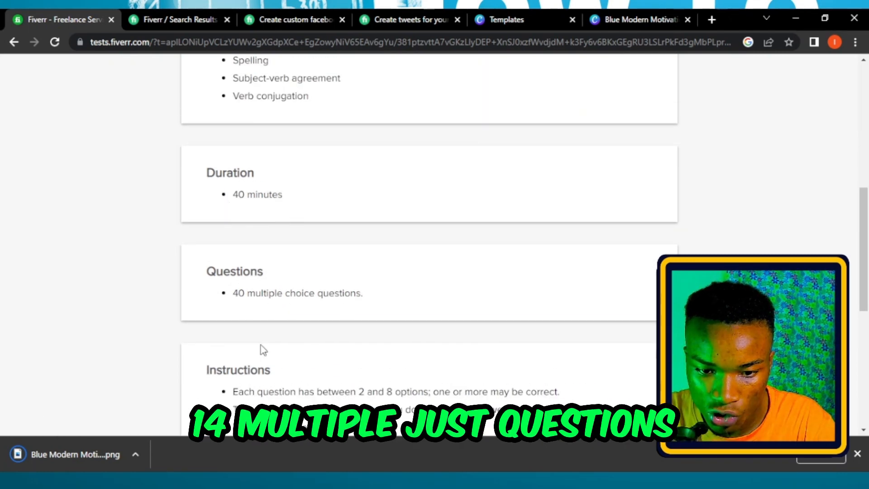
Read the remaining English Skills Test instructions and start the test
scroll(258, 330, down, 5)
scroll(254, 308, down, 4)
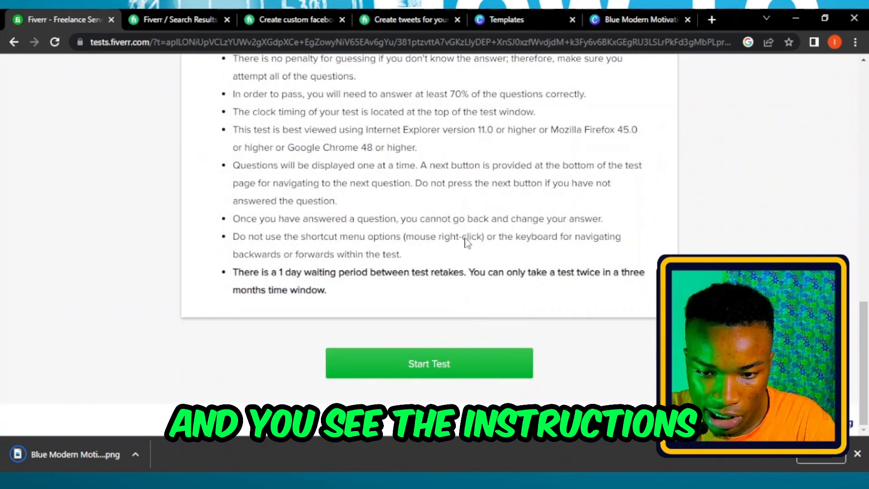
click(473, 365)
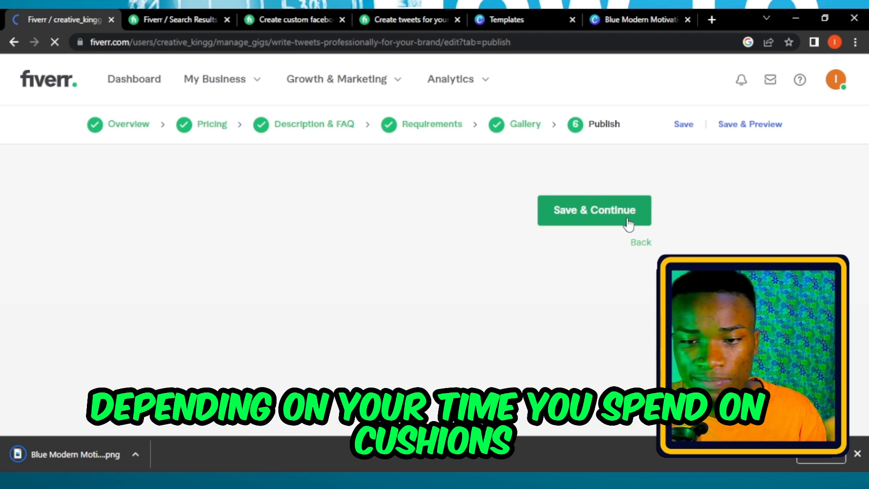
Save and continue the tweet-writing gig's publishing stage, publish the gig and finish the gig setup
click(593, 214)
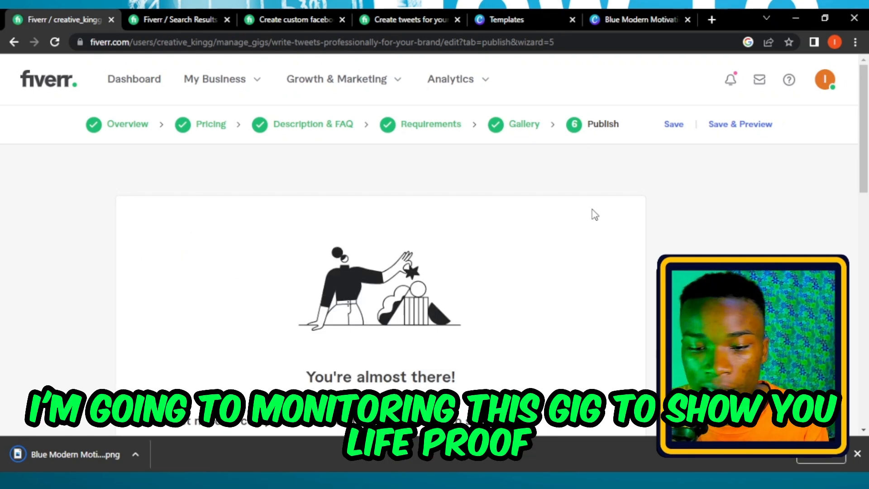
scroll(539, 158, down, 7)
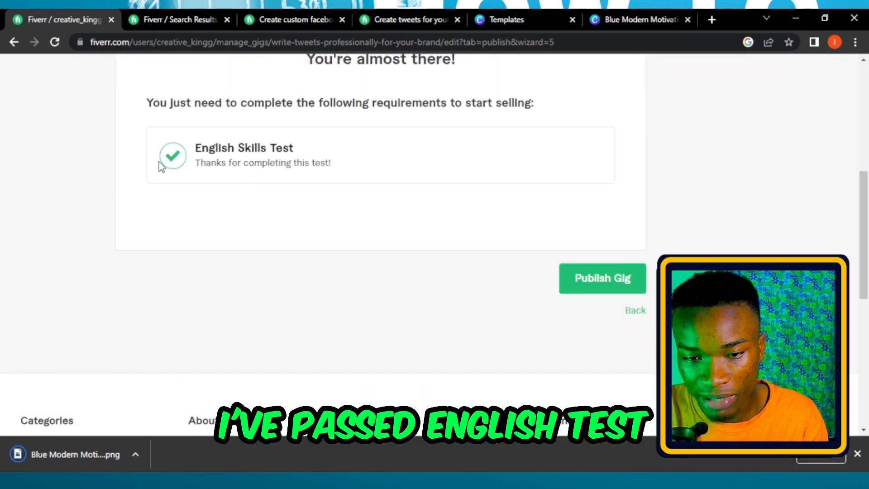
click(594, 283)
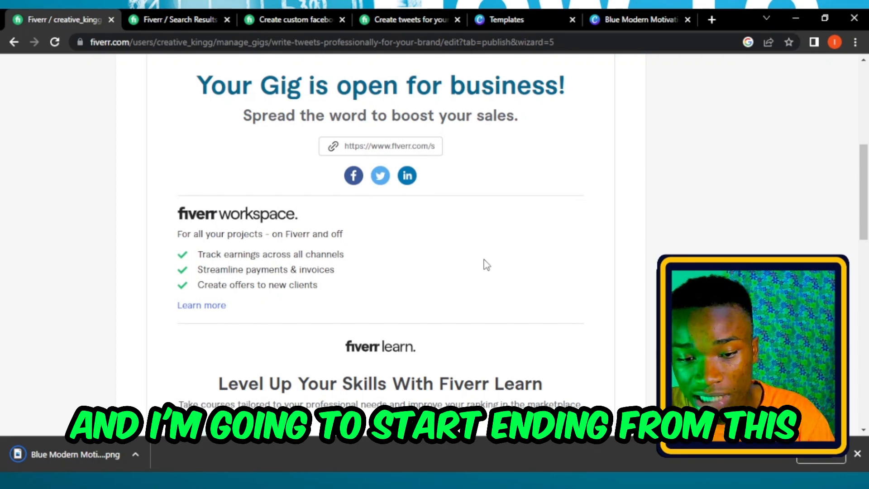
scroll(487, 265, down, 7)
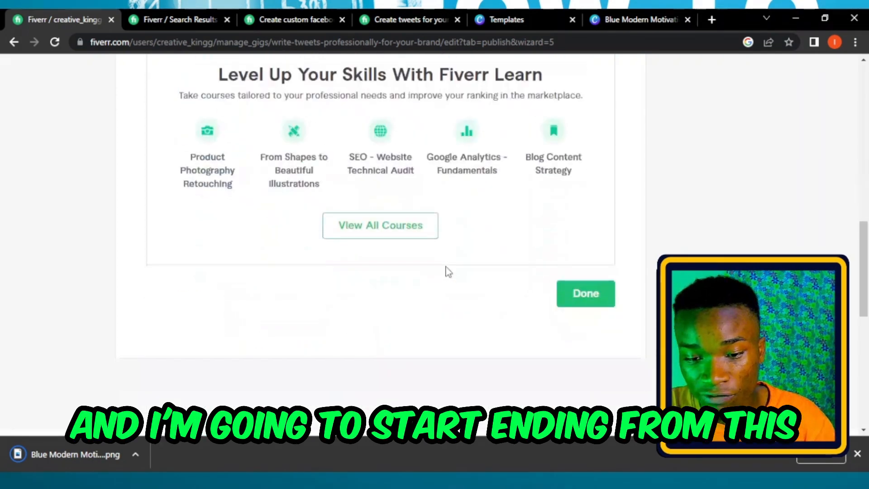
click(602, 295)
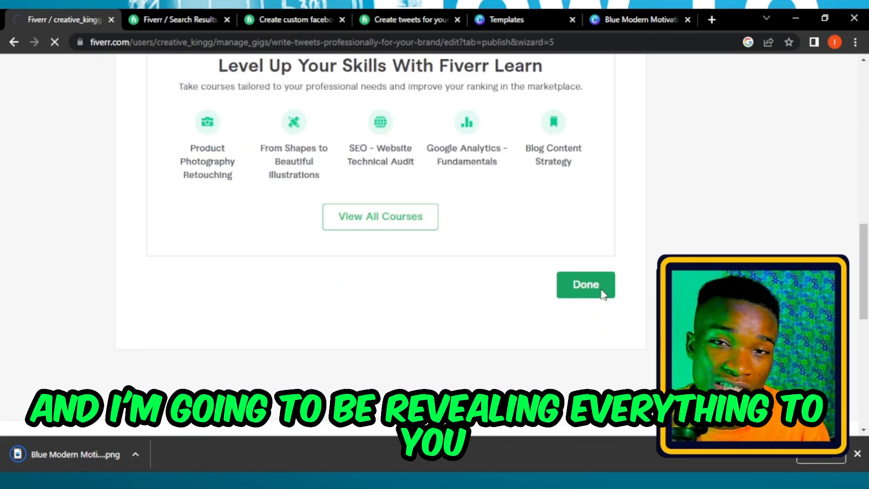